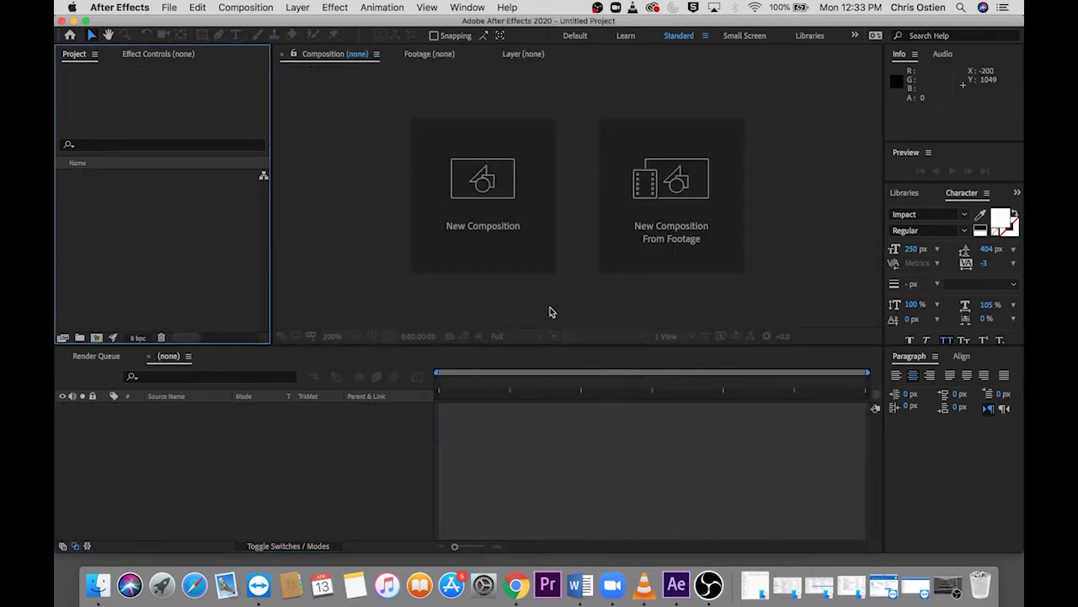
# Step: Open the empty Project panel's context menu to reach the Import option
pyautogui.rightClick(148, 225)
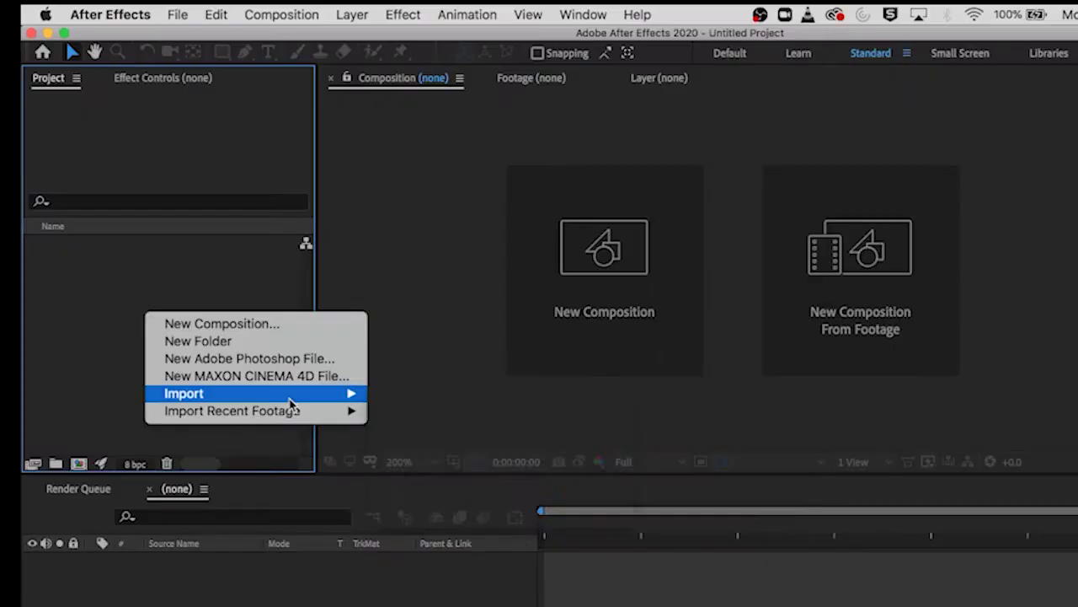
pyautogui.click(410, 401)
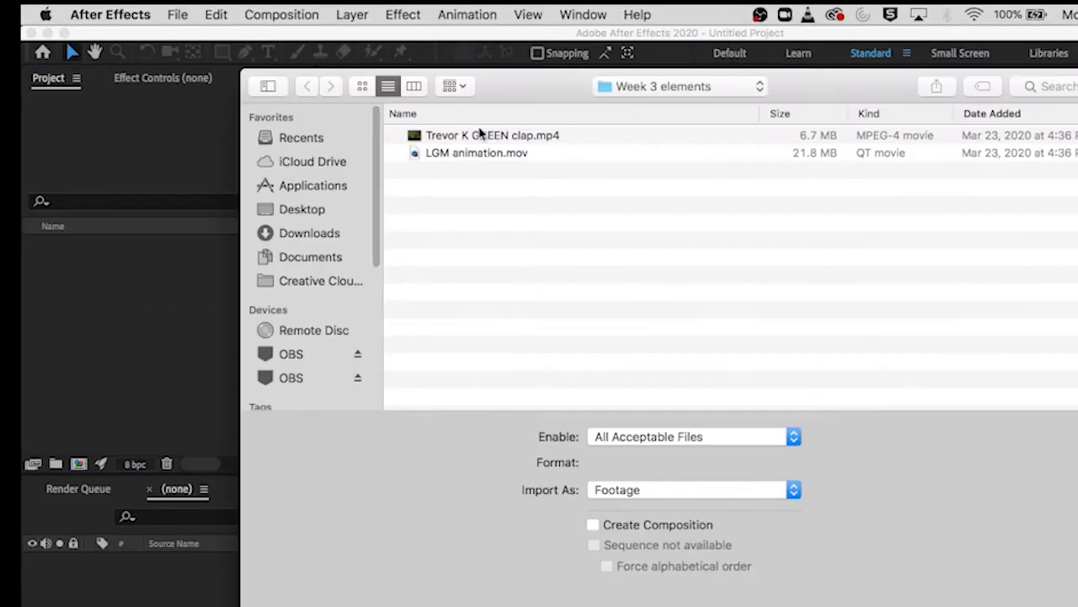
pyautogui.click(478, 137)
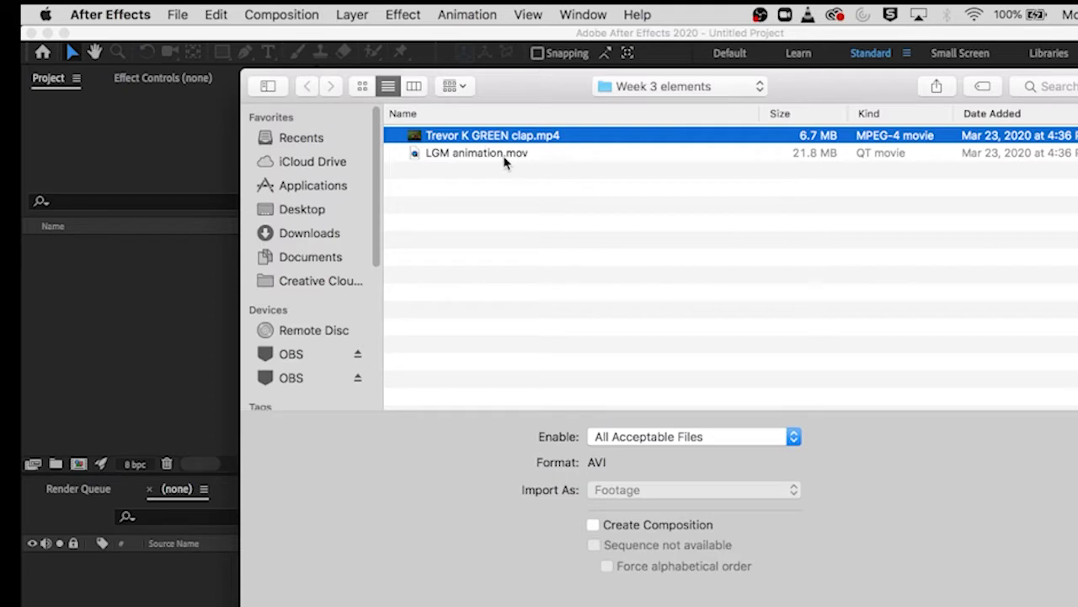
pyautogui.click(507, 156)
pyautogui.press('super+a')
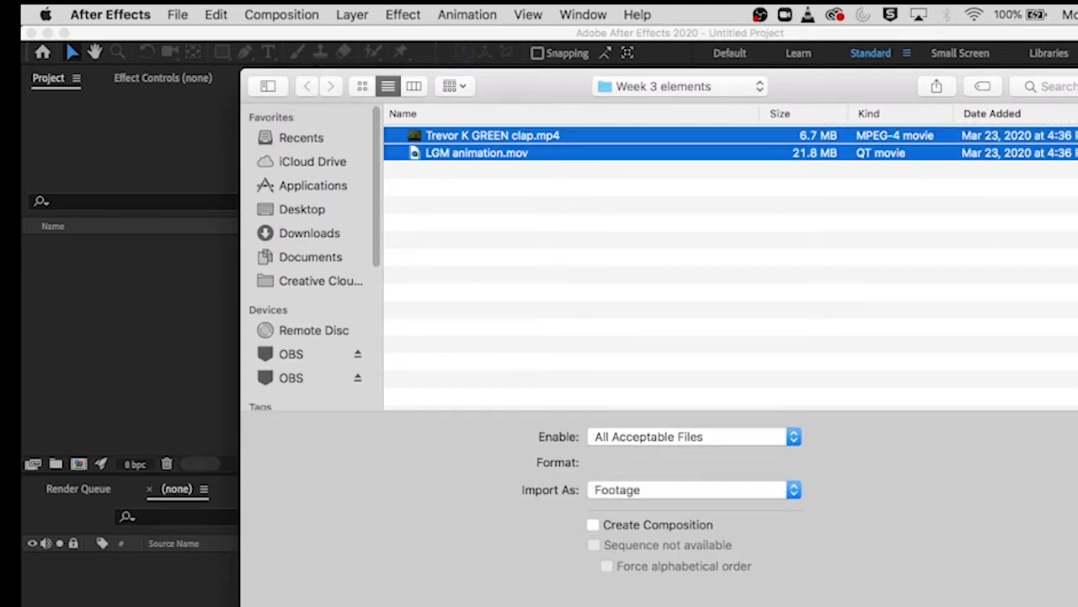
pyautogui.press('Return')
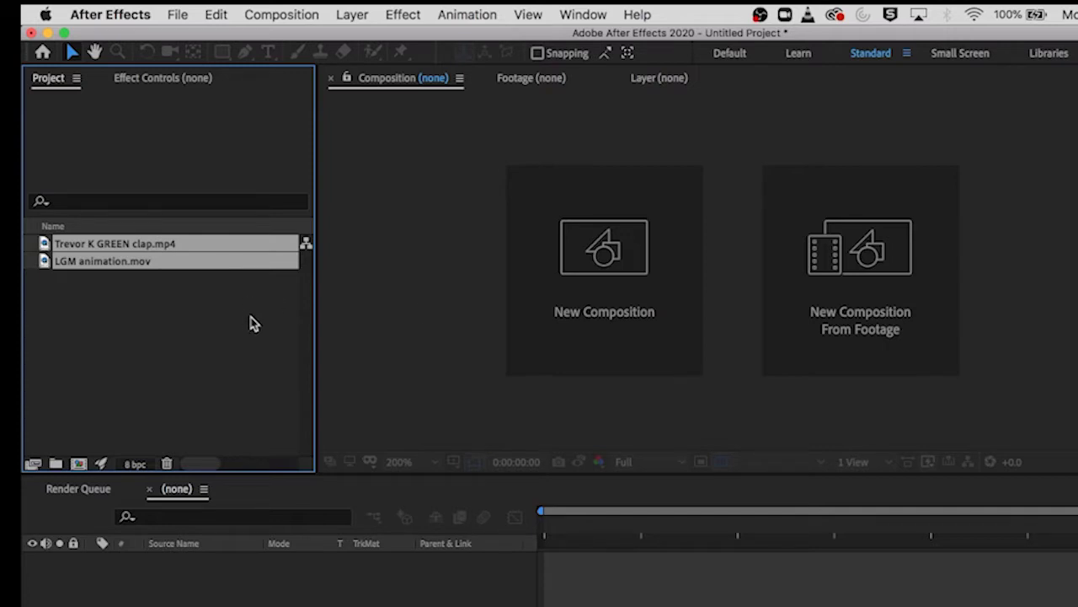
pyautogui.click(212, 376)
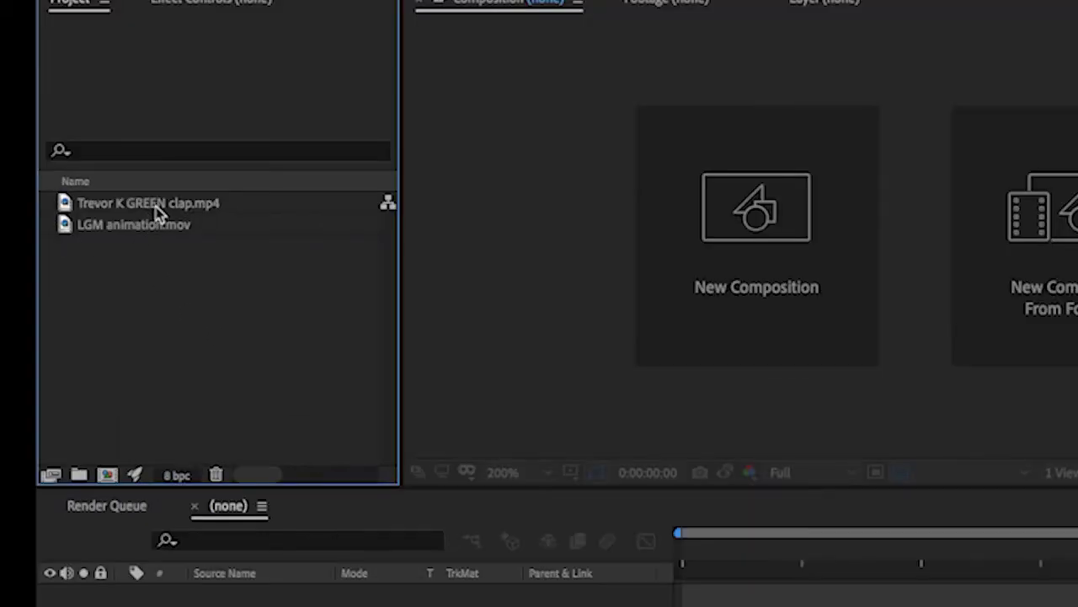
pyautogui.click(116, 246)
# Step: Build a 5-second, 29.97 fps Trevor K GREEN clap composition and fit it in the viewer
pyautogui.moveTo(155, 211); pyautogui.dragTo(108, 478)
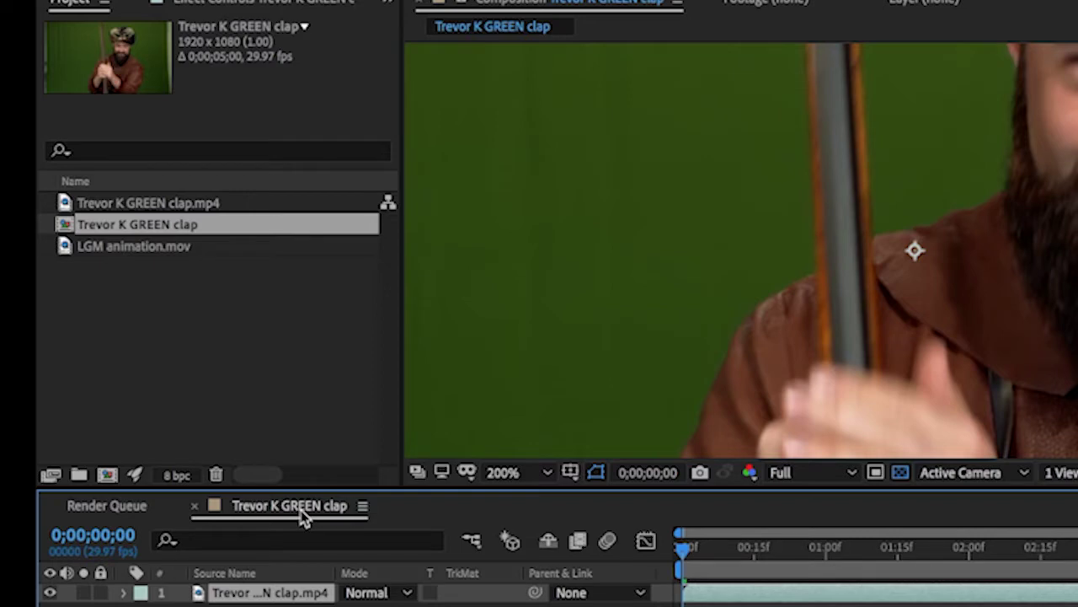
pyautogui.hotkey('ctrl', 'z')
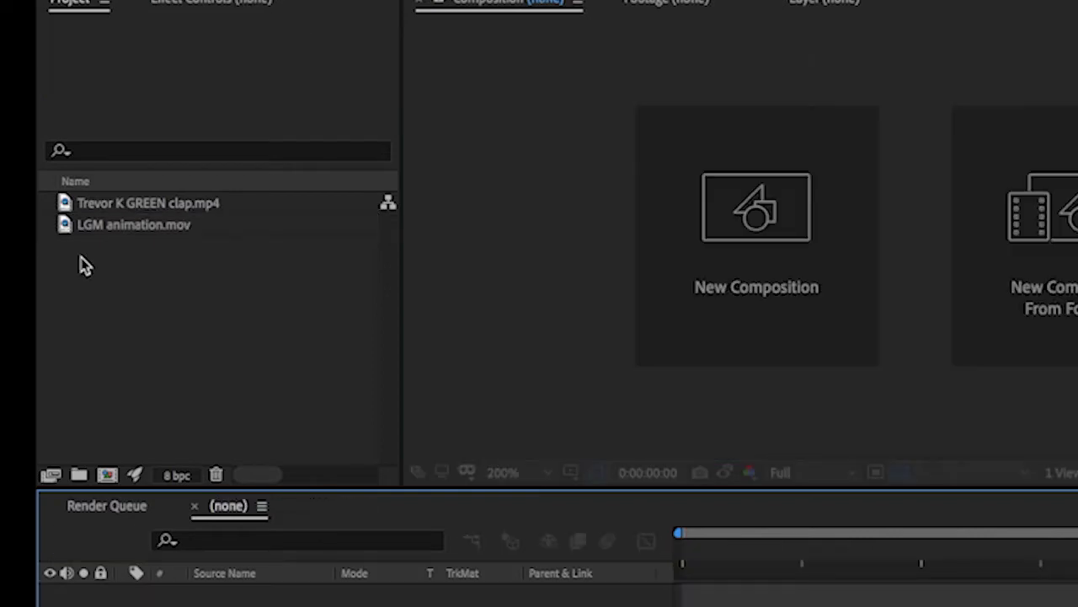
pyautogui.click(67, 208)
pyautogui.moveTo(67, 208); pyautogui.dragTo(112, 479)
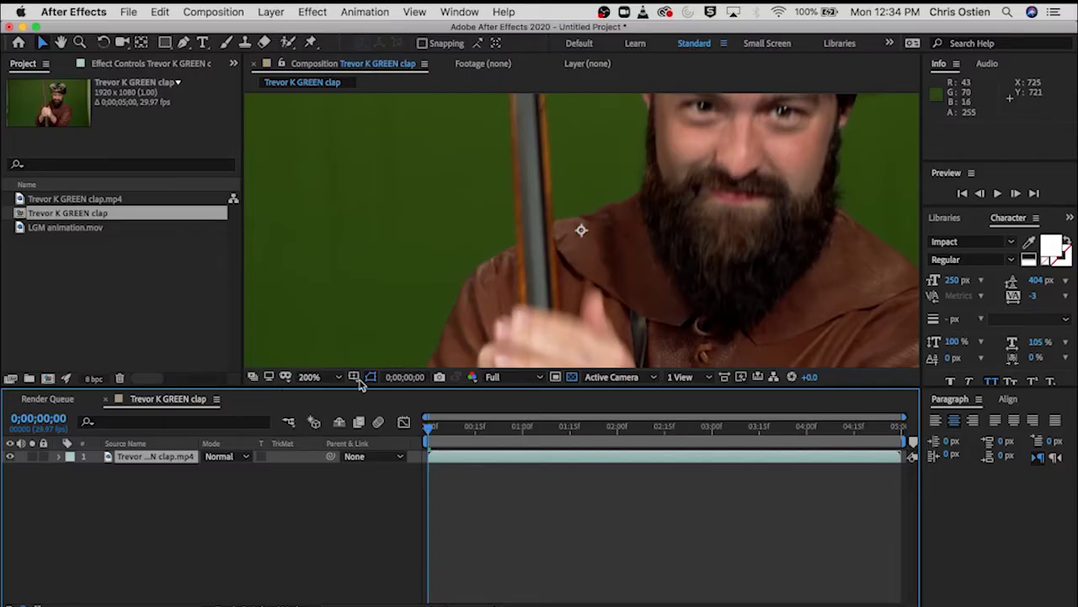
pyautogui.click(309, 376)
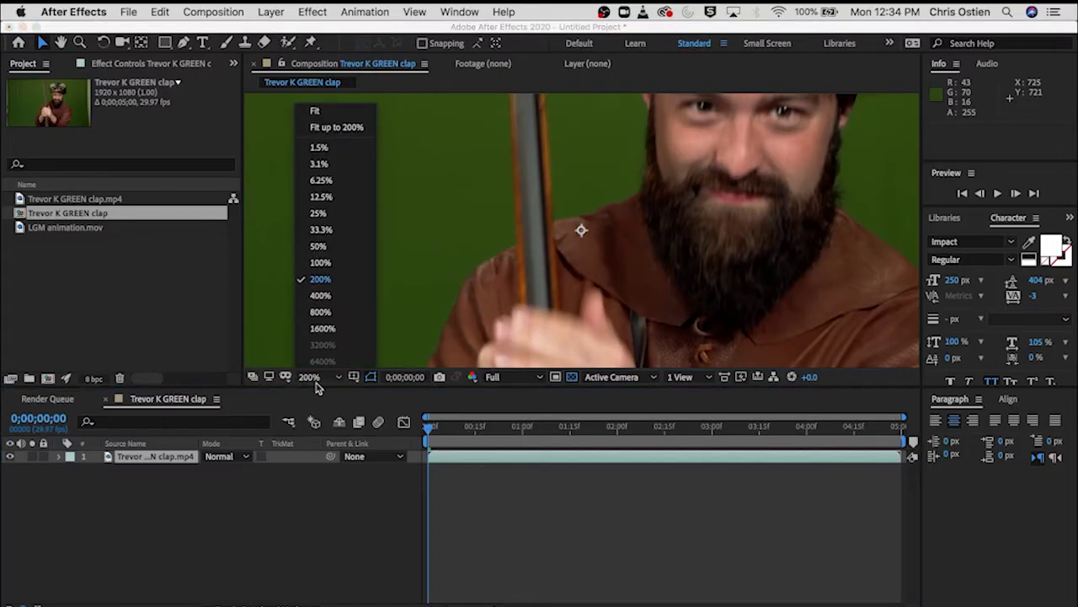
pyautogui.click(330, 129)
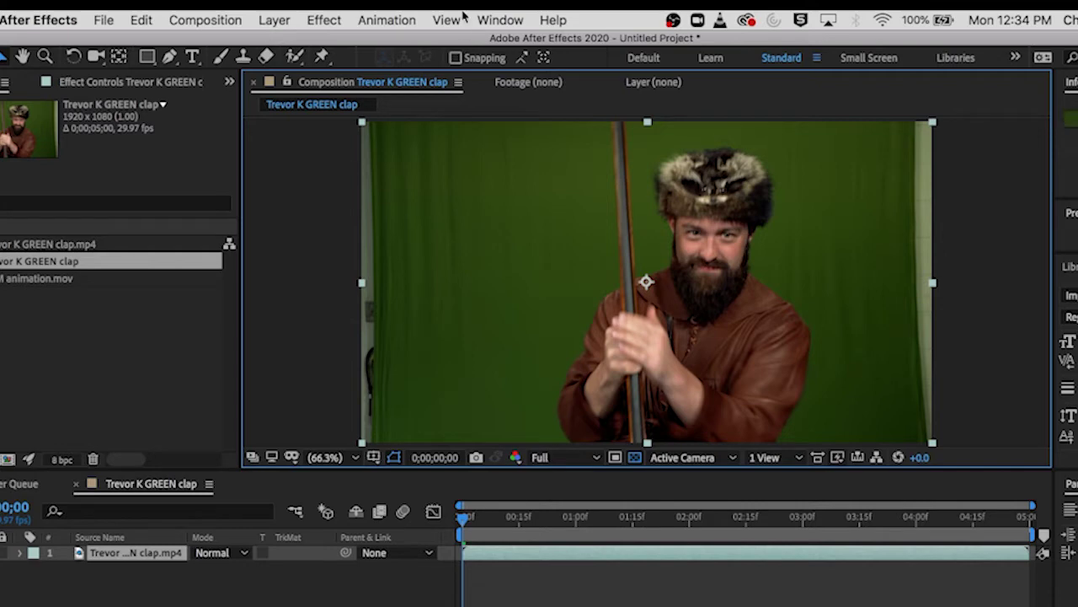
# Step: Draw rectangular Mask 1 over the green backdrop, excluding the non-green side strips
pyautogui.click(151, 57)
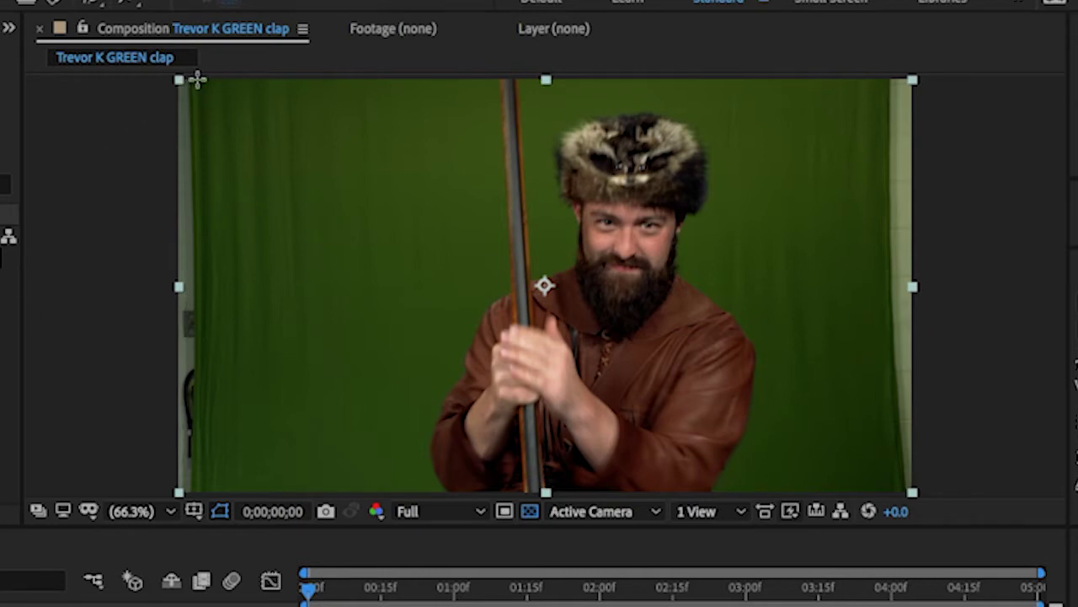
pyautogui.moveTo(197, 79); pyautogui.dragTo(221, 145)
pyautogui.moveTo(219, 184); pyautogui.dragTo(887, 524)
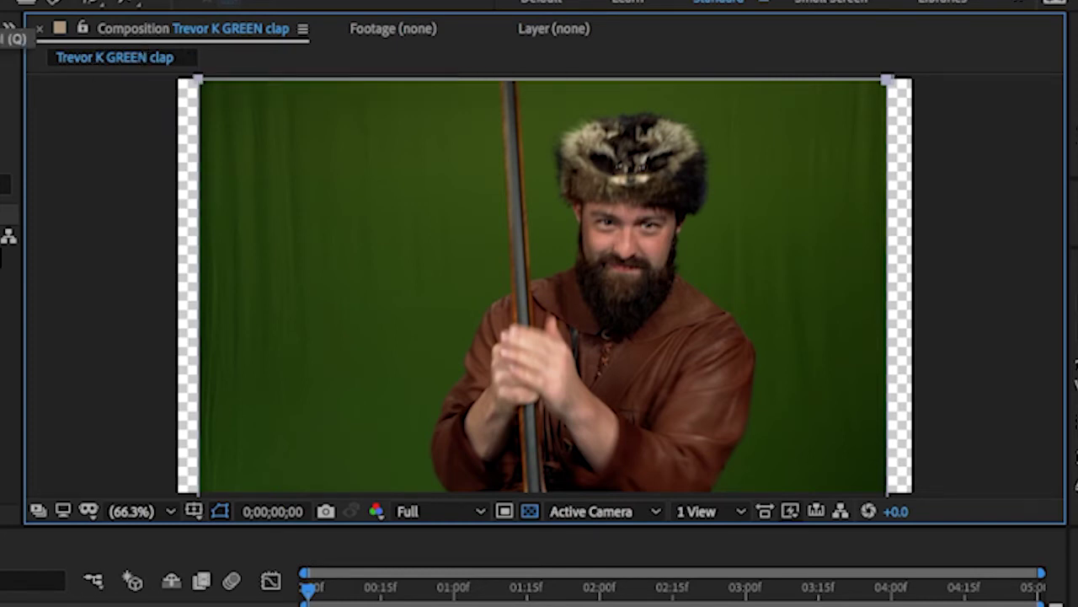
# Step: Apply Keylight (1.2) from the Effect > Keying menu to the green-screen layer
pyautogui.click(335, 8)
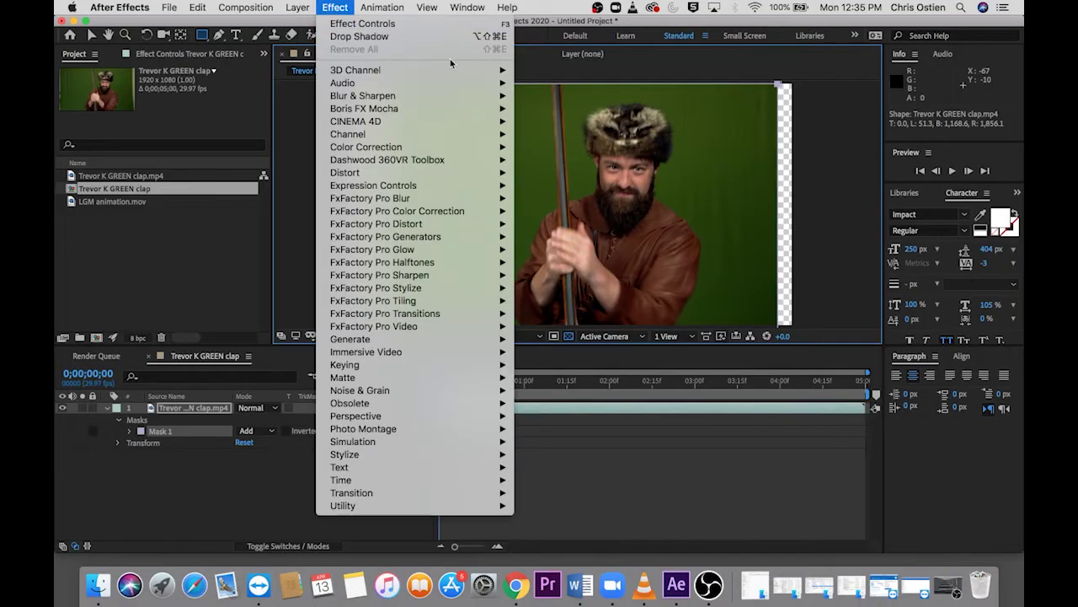
pyautogui.moveTo(403, 367)
pyautogui.moveTo(462, 364)
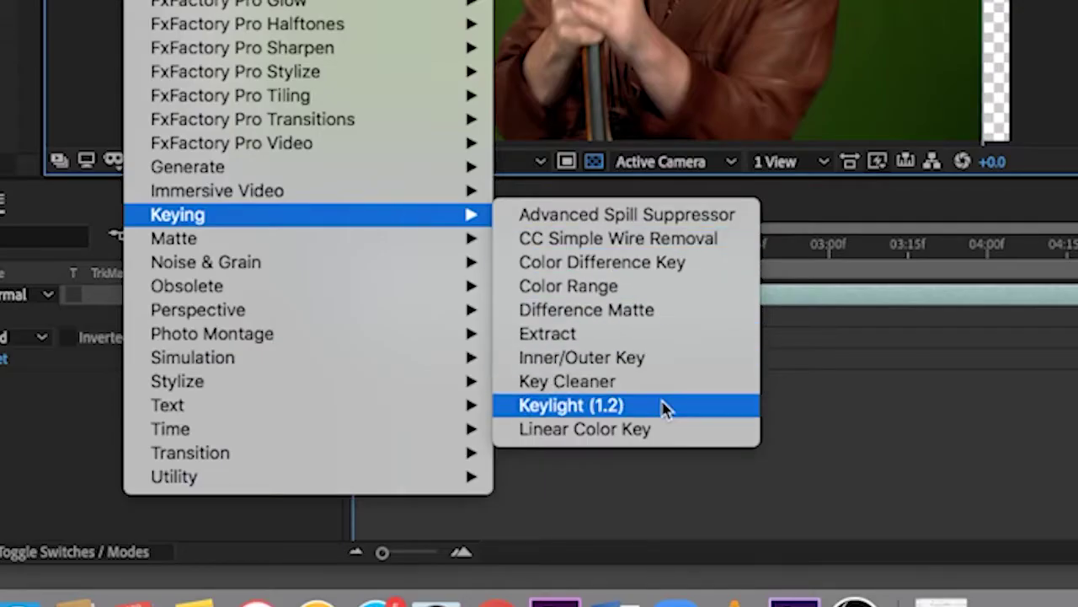
pyautogui.click(661, 410)
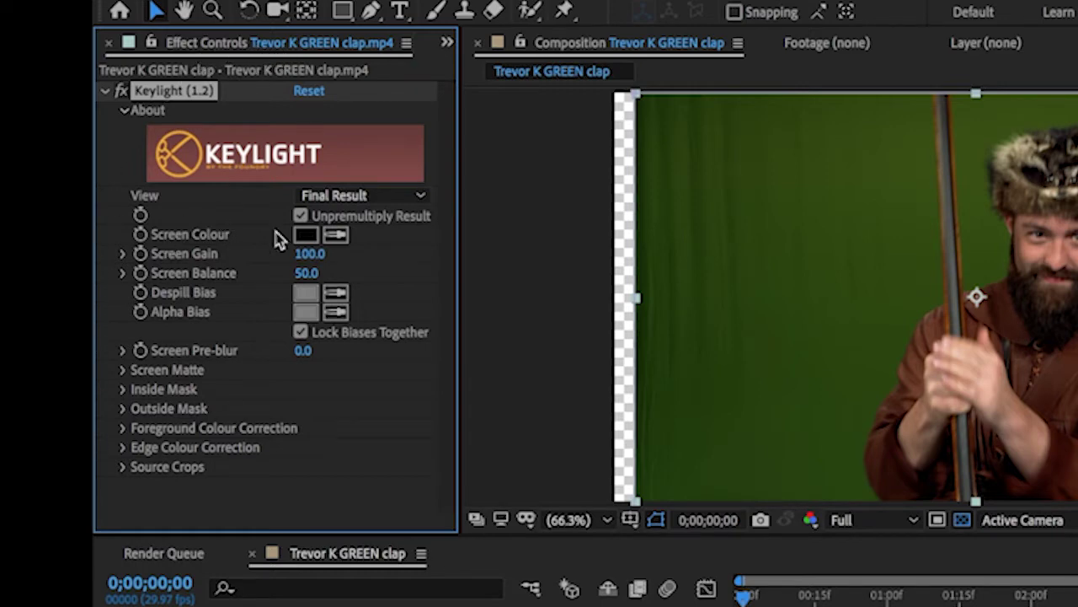
# Step: Sample the green backdrop as Keylight's Screen Colour, with Screen Gain 123 and Screen Balance 96
pyautogui.click(337, 236)
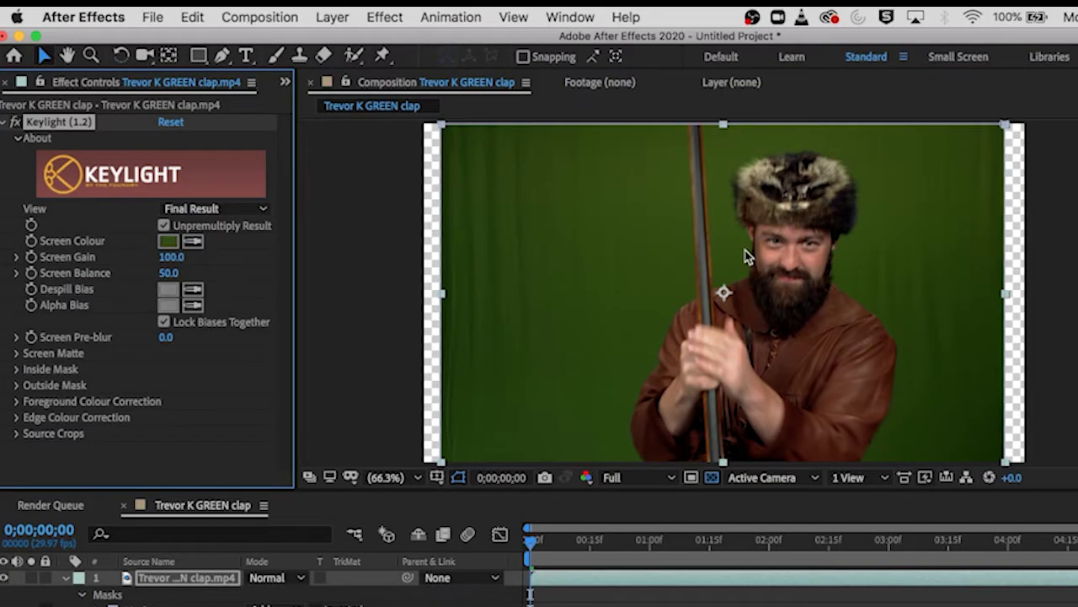
pyautogui.click(656, 191)
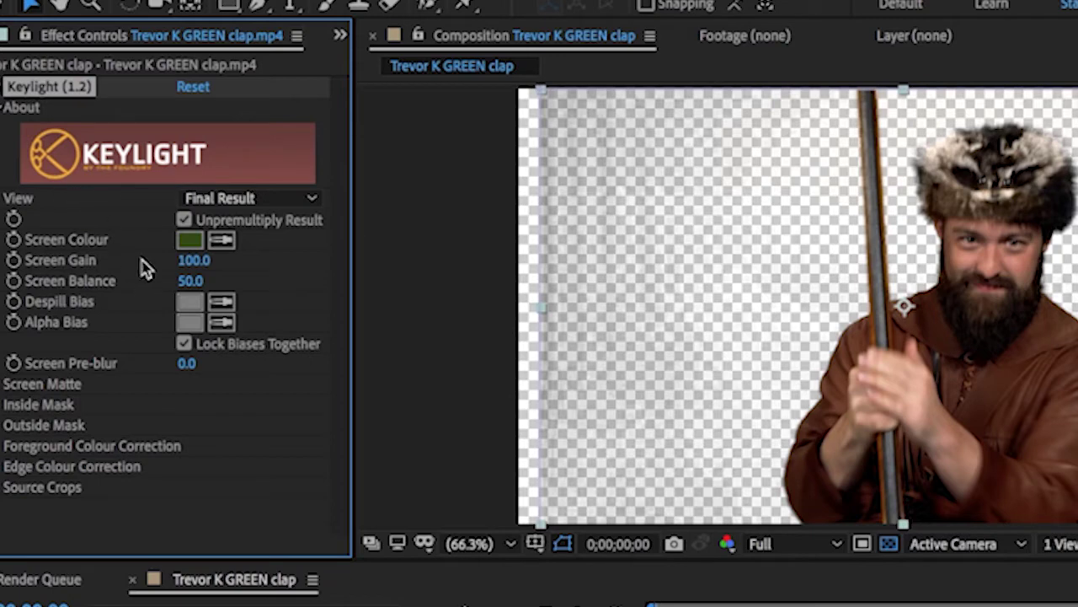
pyautogui.moveTo(193, 263); pyautogui.dragTo(432, 307)
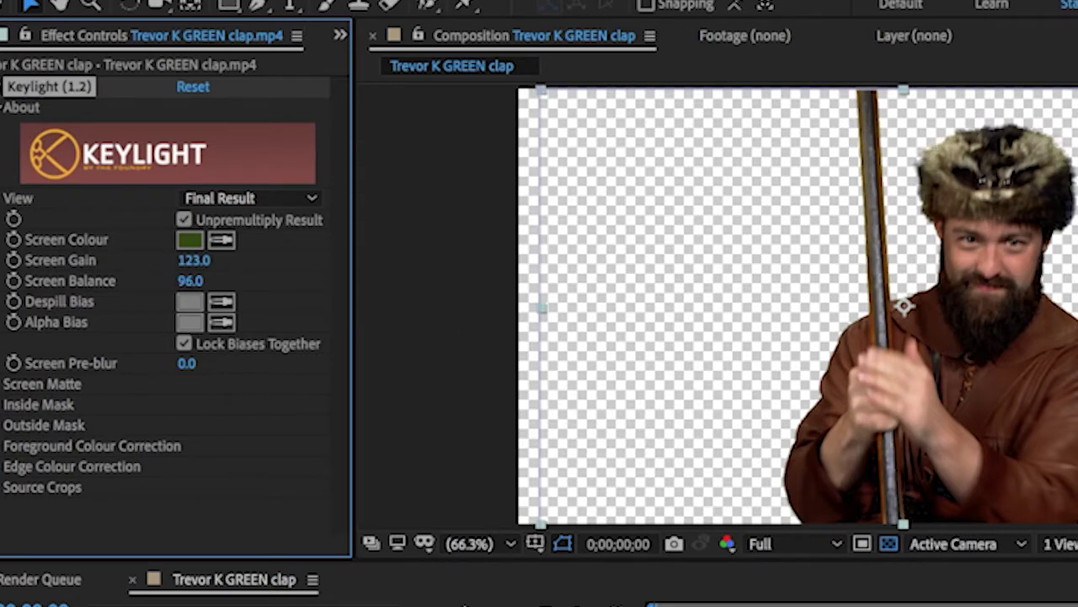
pyautogui.hotkey('ctrl', 'shift', 'a')
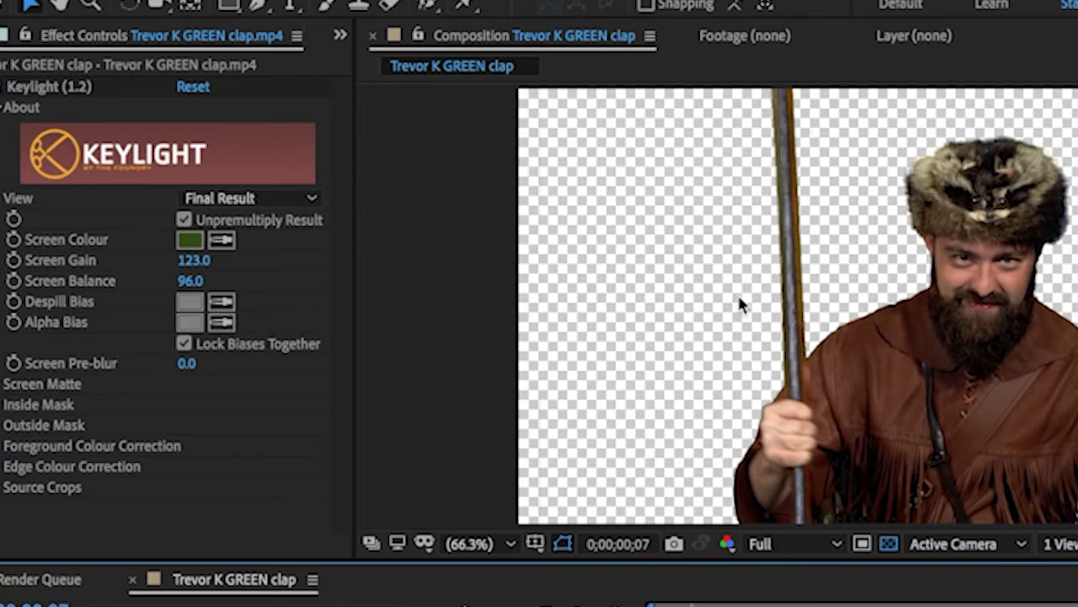
# Step: Lower Screen Balance to 83 and expand Keylight's Screen Matte settings
pyautogui.moveTo(189, 282); pyautogui.dragTo(269, 294)
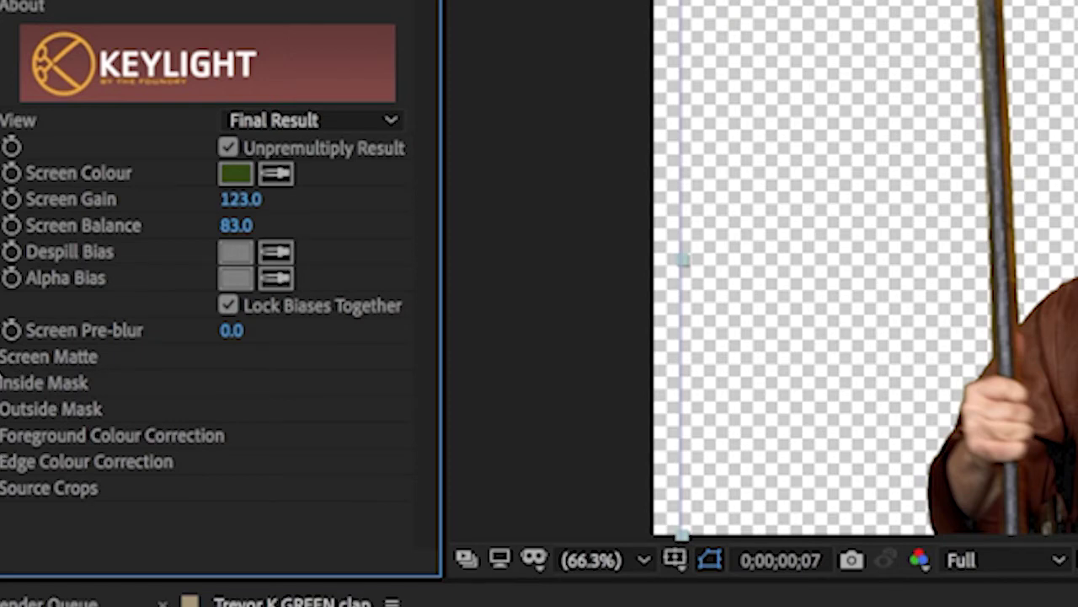
pyautogui.click(48, 357)
pyautogui.scroll(-1, 101, 410)
pyautogui.moveTo(241, 354); pyautogui.dragTo(180, 373)
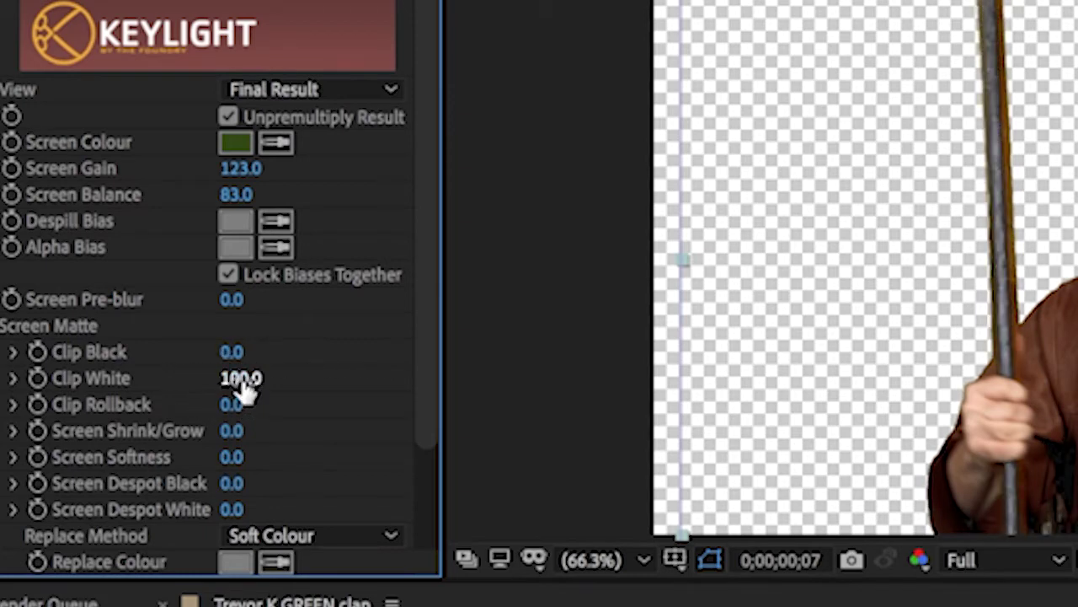
pyautogui.moveTo(244, 385)
pyautogui.mouseDown()
pyautogui.moveTo(295, 383)
pyautogui.moveTo(203, 383)
pyautogui.moveTo(320, 391)
pyautogui.moveTo(253, 388)
pyautogui.mouseUp()
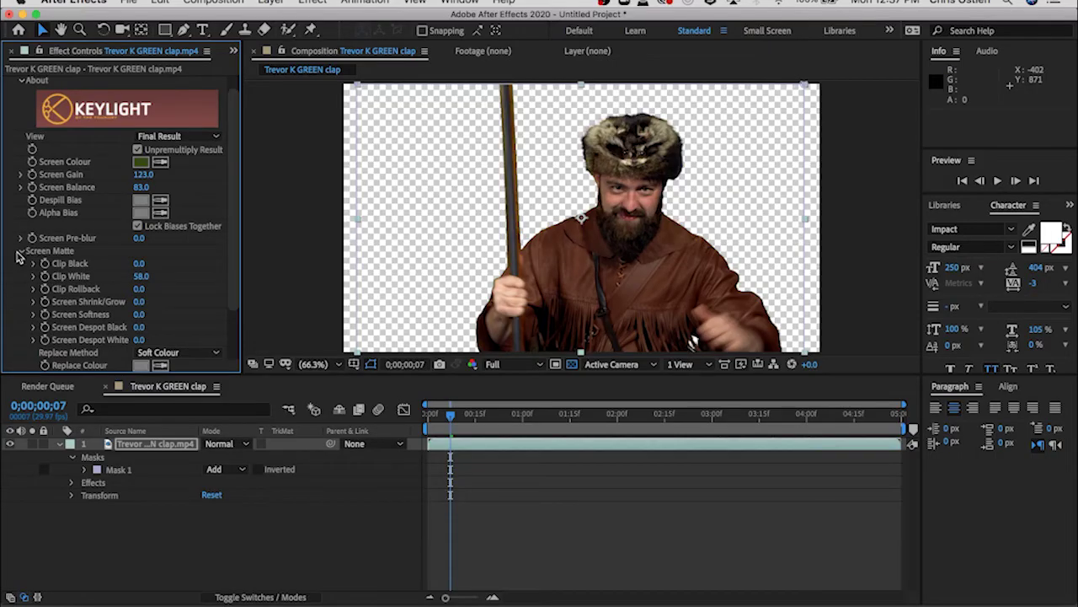
pyautogui.click(19, 252)
pyautogui.click(21, 266)
# Step: Set Clip White to 58, then scrub the clip to check the key
pyautogui.click(141, 278)
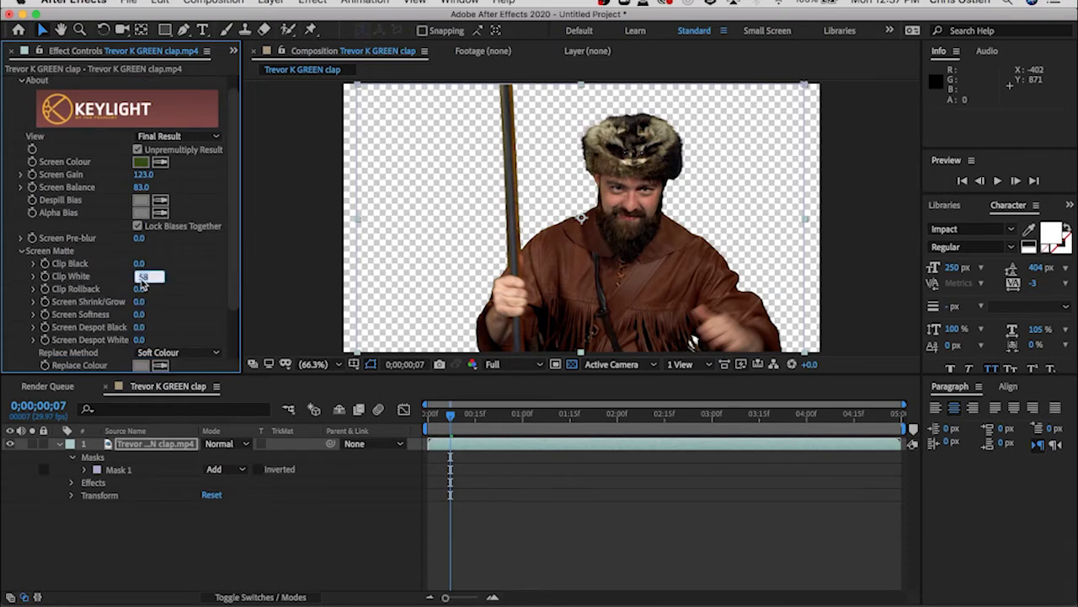
pyautogui.press('Return')
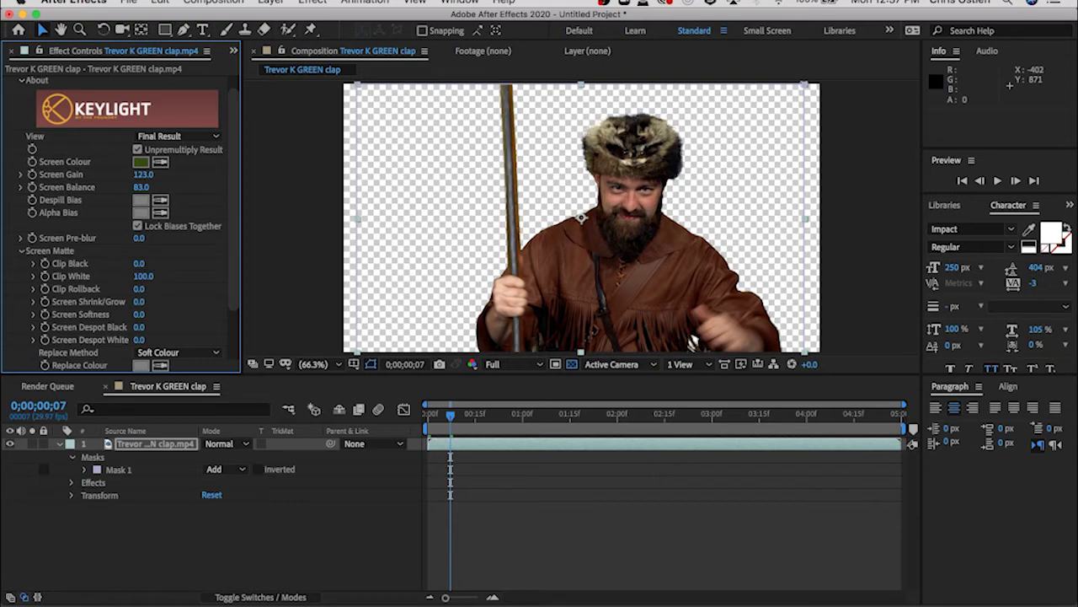
pyautogui.click(145, 277)
pyautogui.write('58')
pyautogui.press('Return')
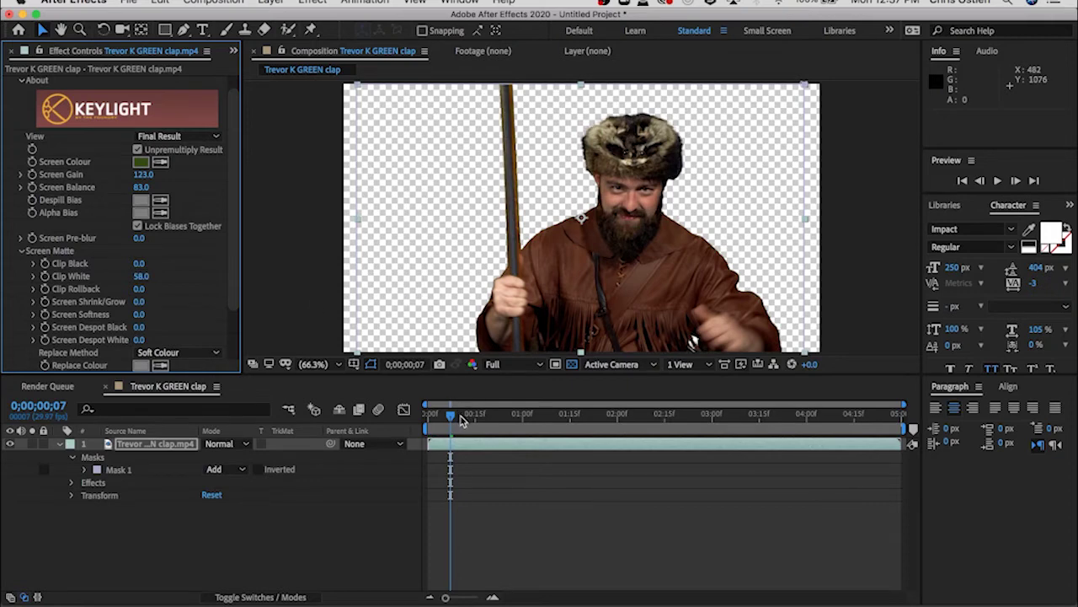
pyautogui.moveTo(461, 420); pyautogui.dragTo(542, 426)
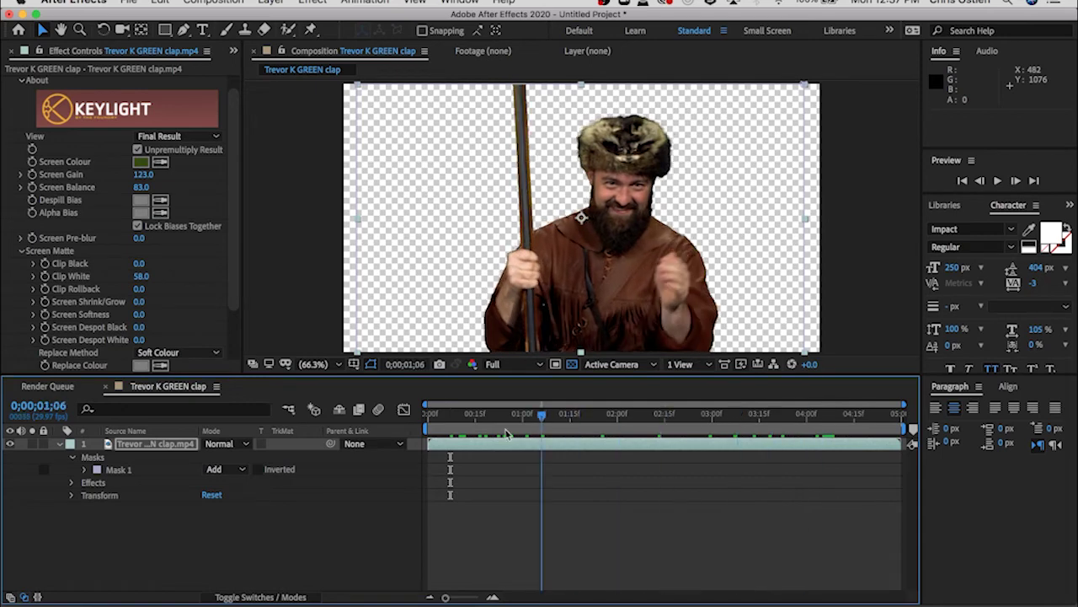
pyautogui.press('Home')
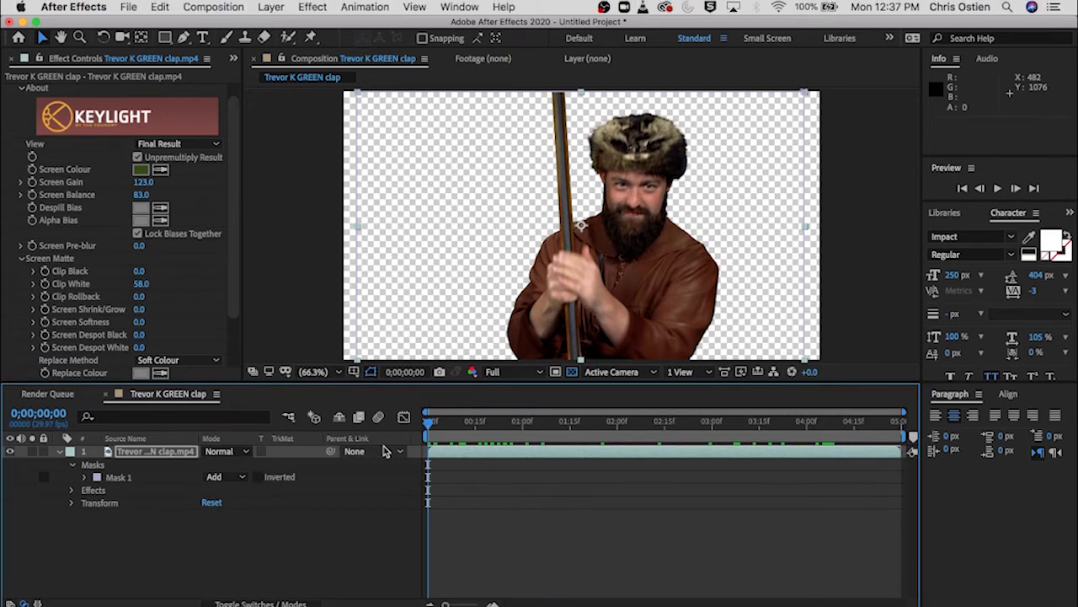
# Step: Create a new full-frame solid layer with colour 000000 (Black Solid 1)
pyautogui.click(58, 452)
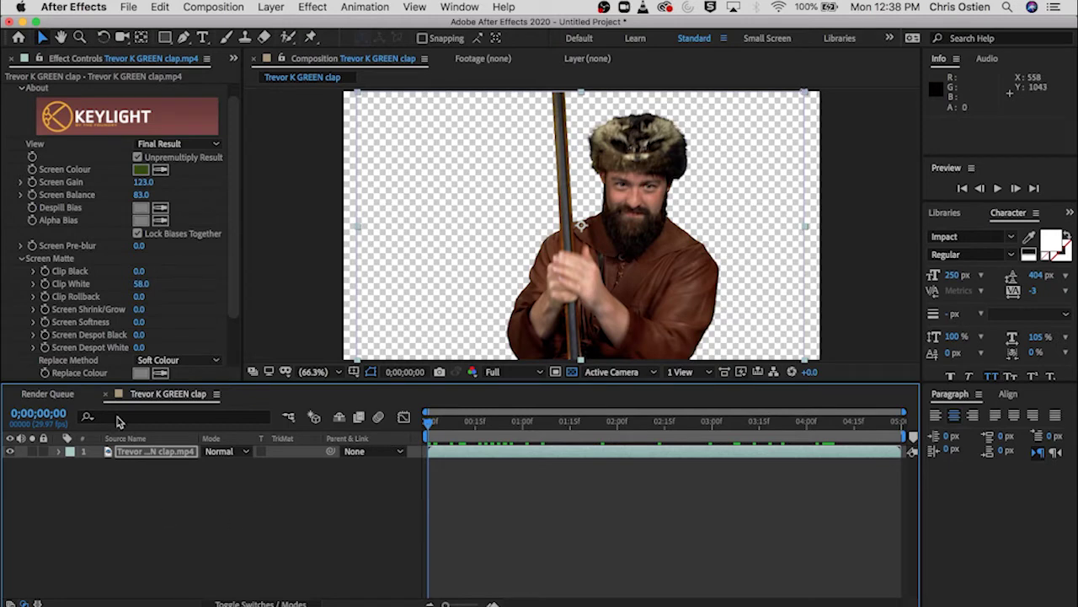
pyautogui.click(277, 12)
pyautogui.moveTo(295, 25)
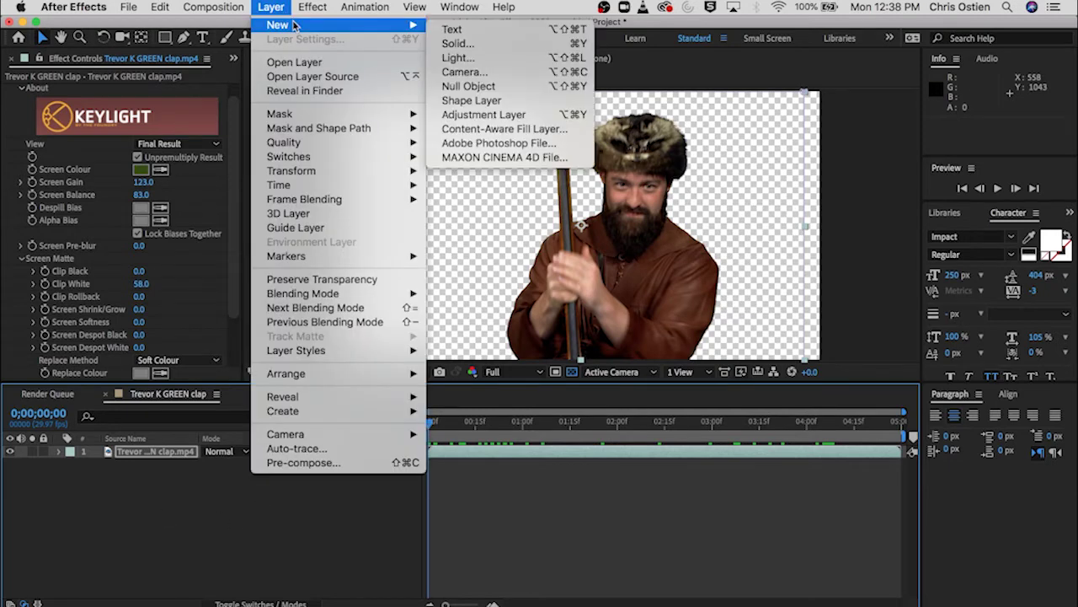
pyautogui.click(493, 43)
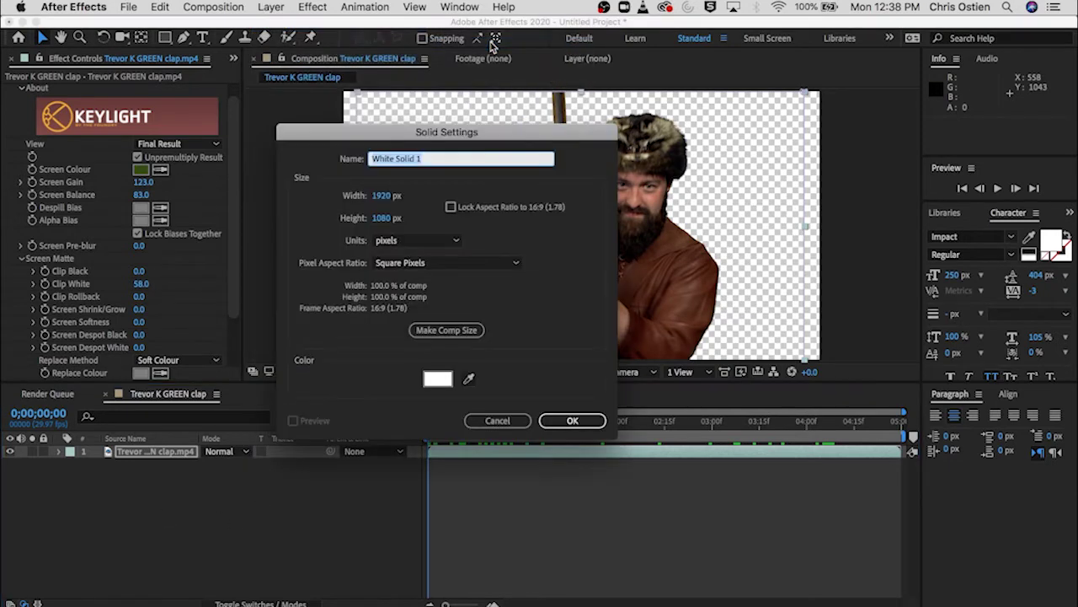
pyautogui.click(438, 378)
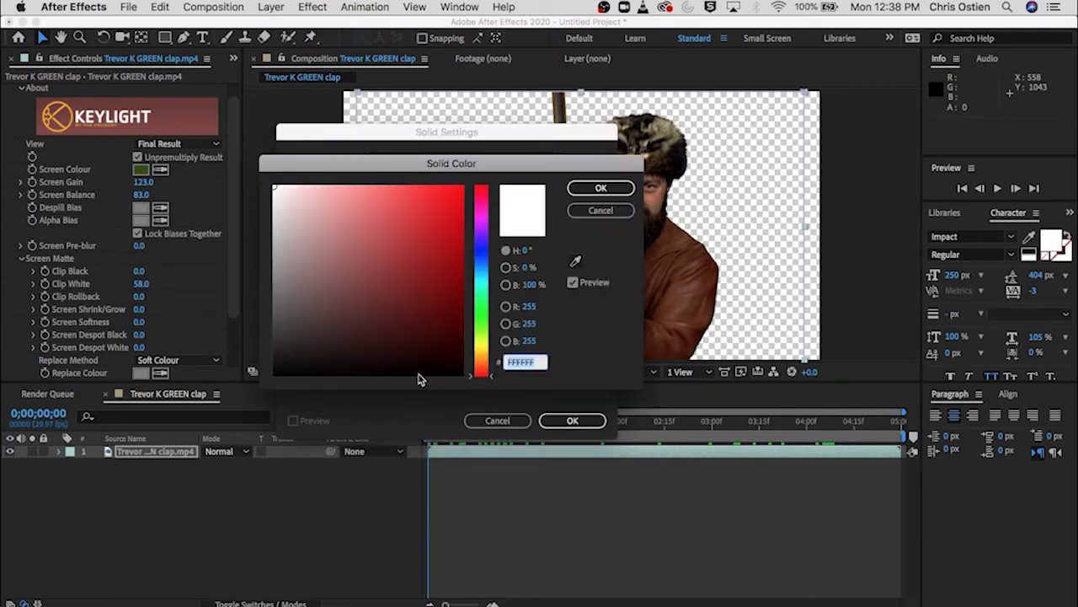
pyautogui.click(270, 357)
pyautogui.moveTo(266, 355)
pyautogui.mouseDown()
pyautogui.moveTo(250, 305)
pyautogui.moveTo(249, 414)
pyautogui.mouseUp()
pyautogui.click(601, 189)
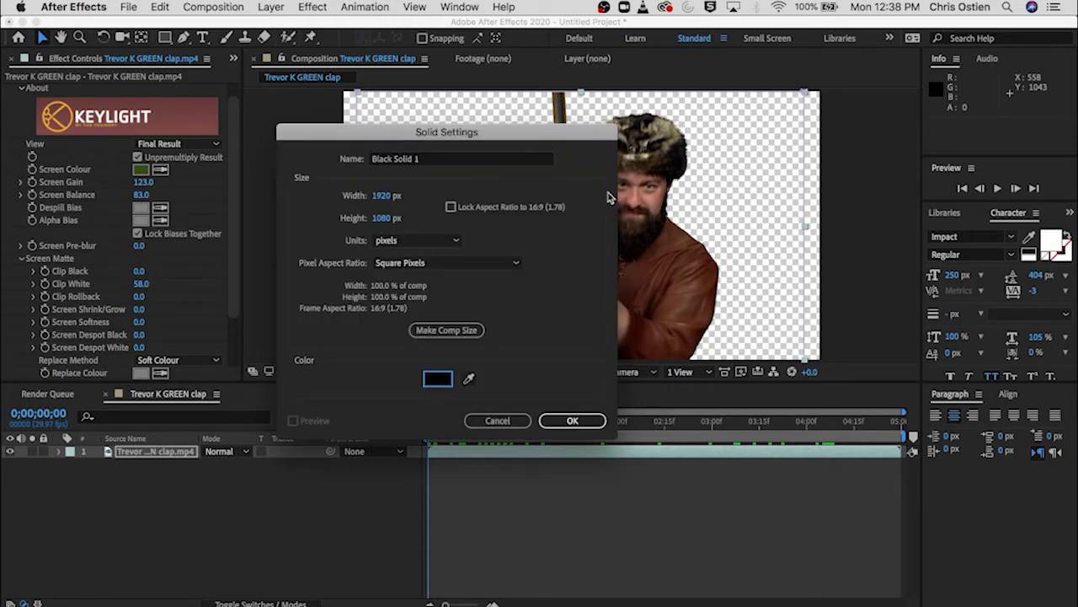
pyautogui.click(570, 420)
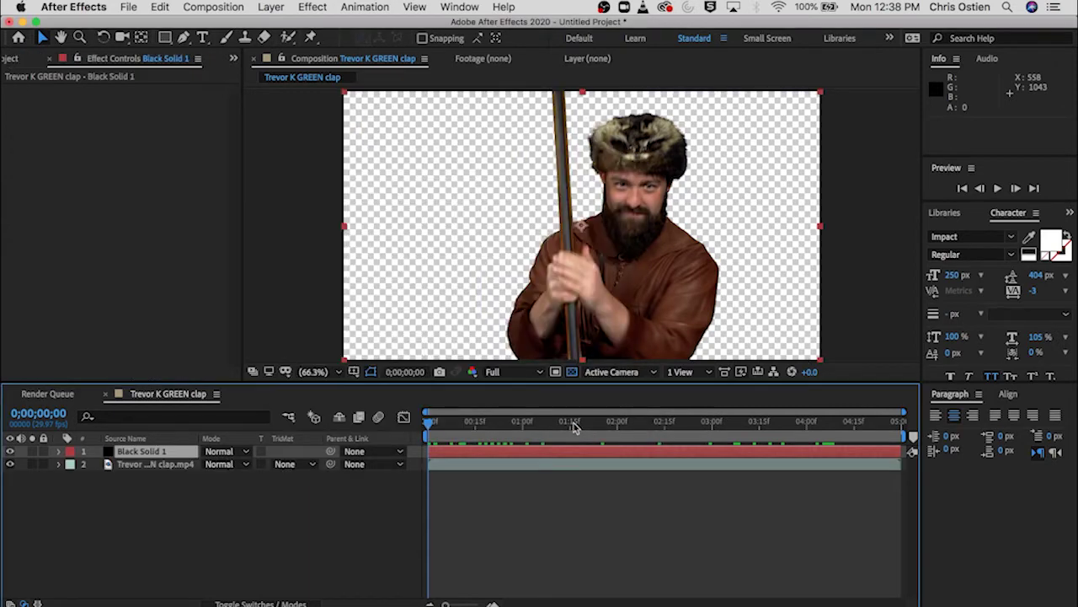
# Step: Move Black Solid 1 beneath the Trevor clip and preview him over black
pyautogui.moveTo(143, 454); pyautogui.dragTo(143, 486)
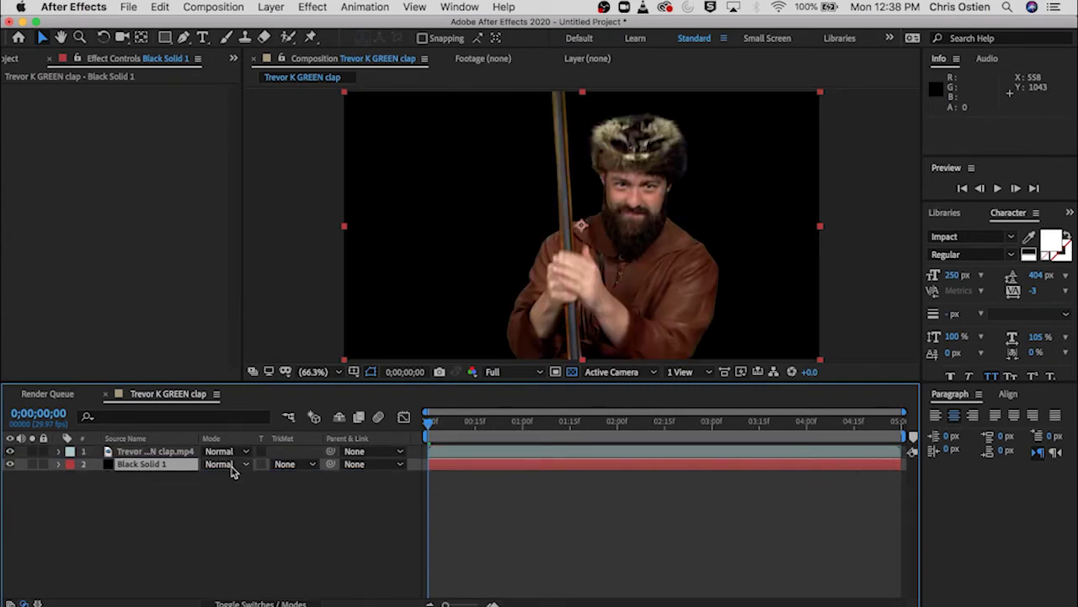
pyautogui.click(459, 423)
pyautogui.moveTo(497, 435); pyautogui.dragTo(575, 423)
pyautogui.click(169, 452)
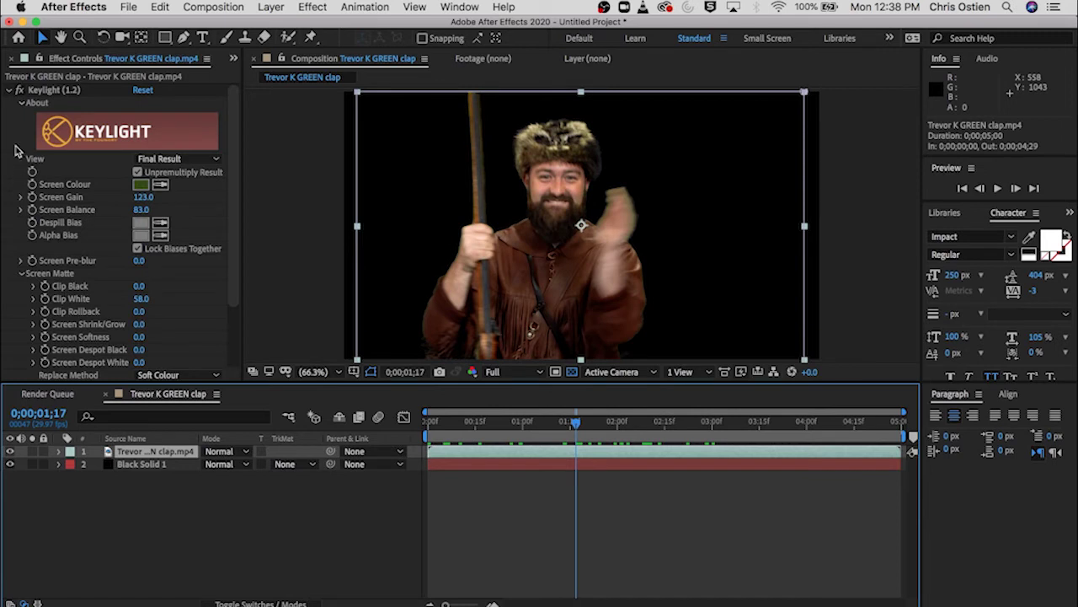
pyautogui.click(20, 91)
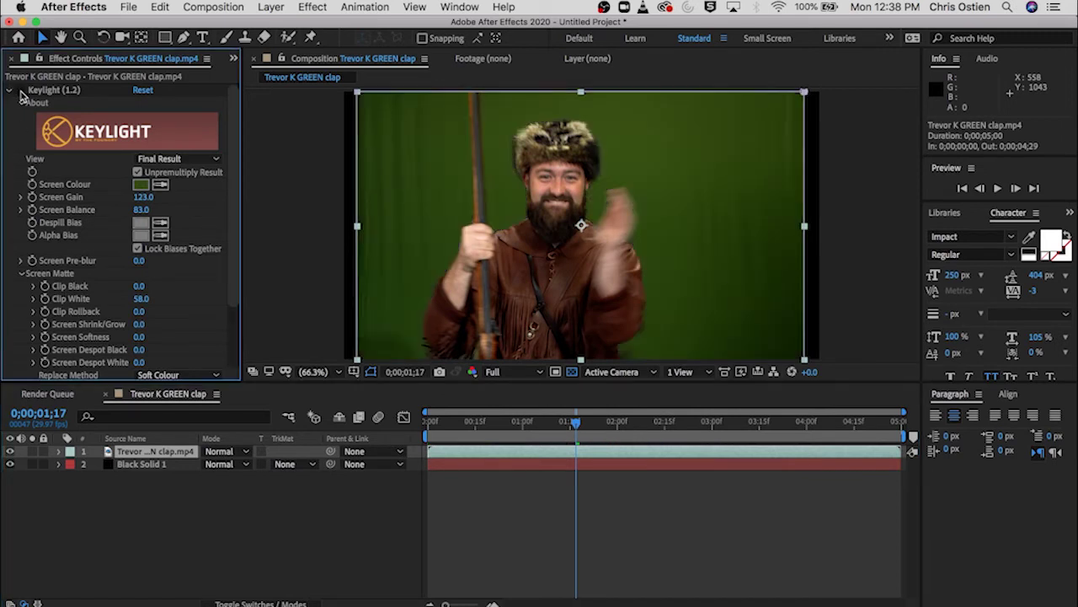
pyautogui.click(21, 91)
pyautogui.click(20, 91)
pyautogui.click(20, 91)
pyautogui.click(20, 91)
pyautogui.click(20, 91)
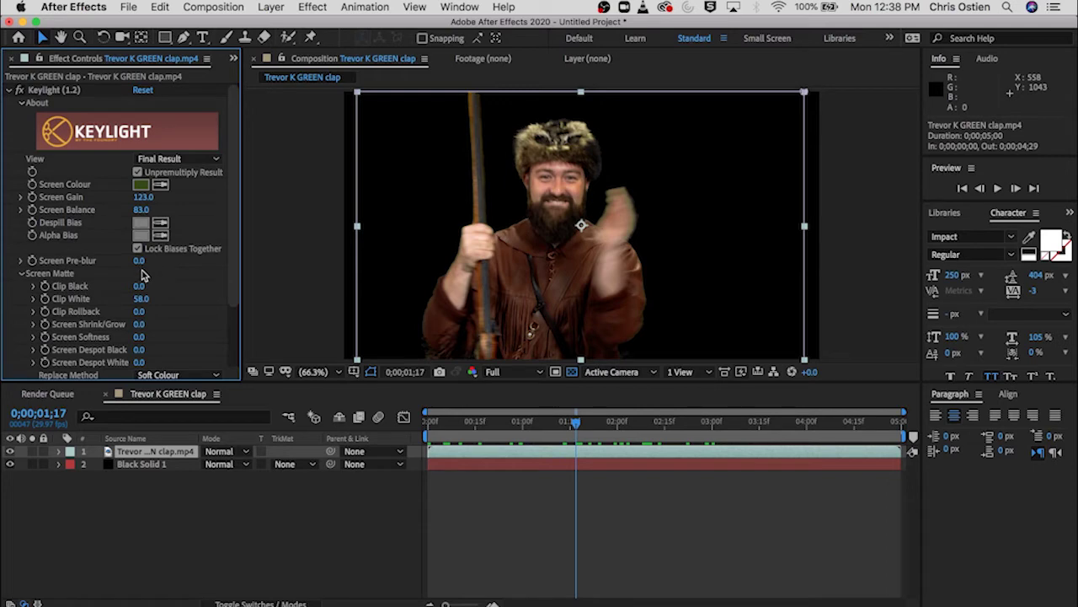
pyautogui.click(233, 59)
# Step: Place LGM animation.mov under the Trevor clip in the timeline and hide the Trevor layer
pyautogui.click(267, 76)
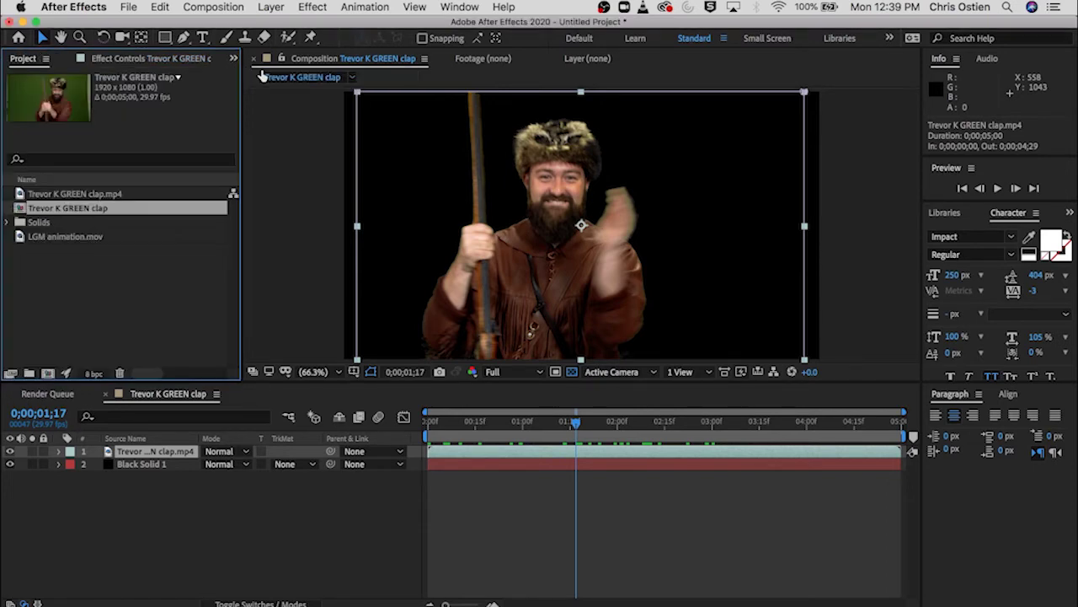
pyautogui.click(67, 237)
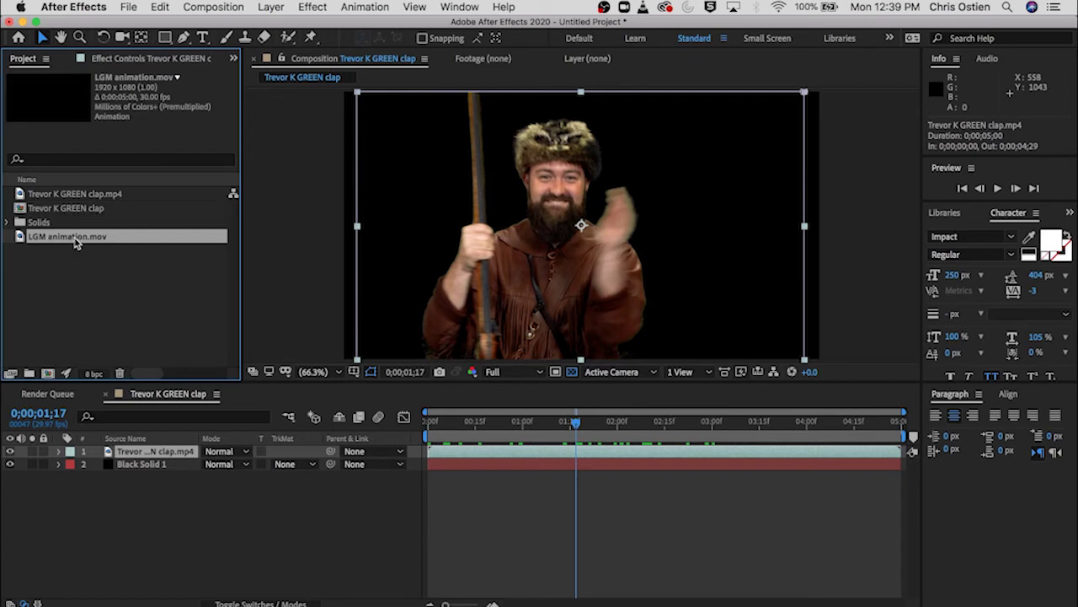
pyautogui.moveTo(74, 242); pyautogui.dragTo(171, 465)
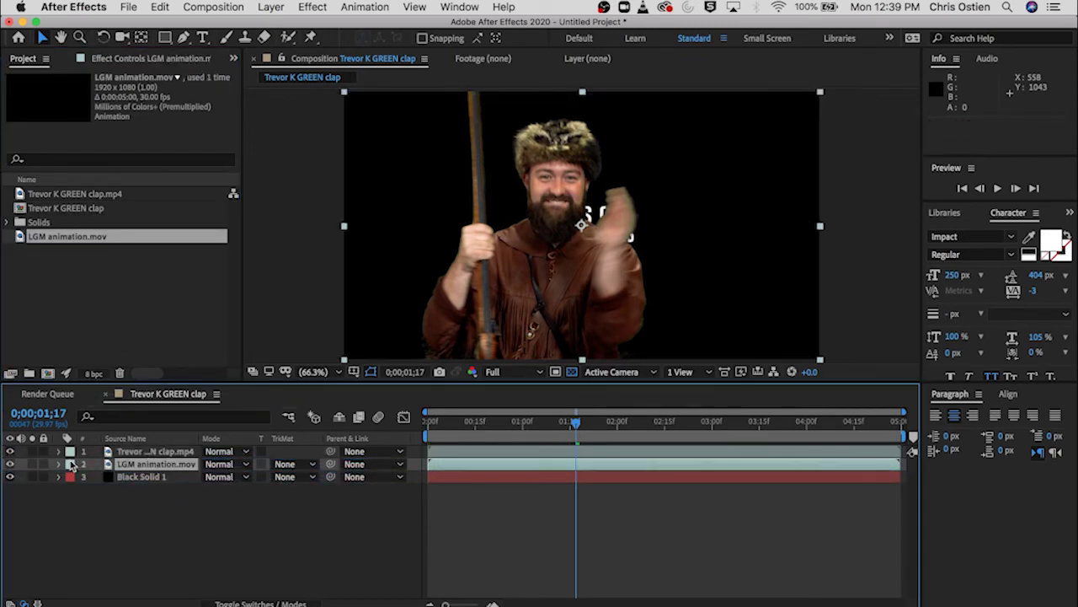
pyautogui.click(158, 452)
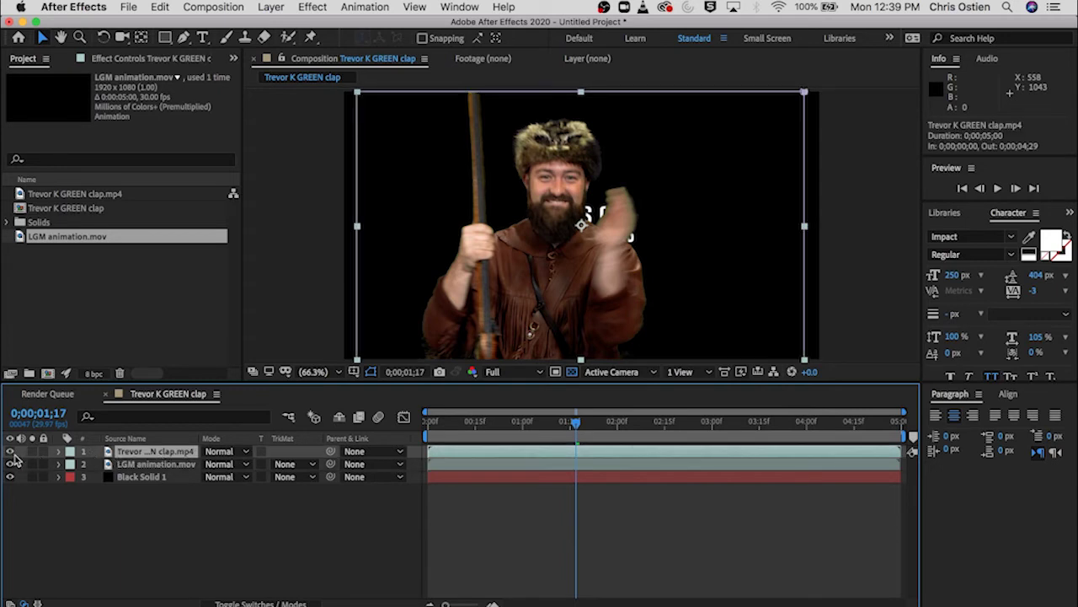
pyautogui.click(11, 453)
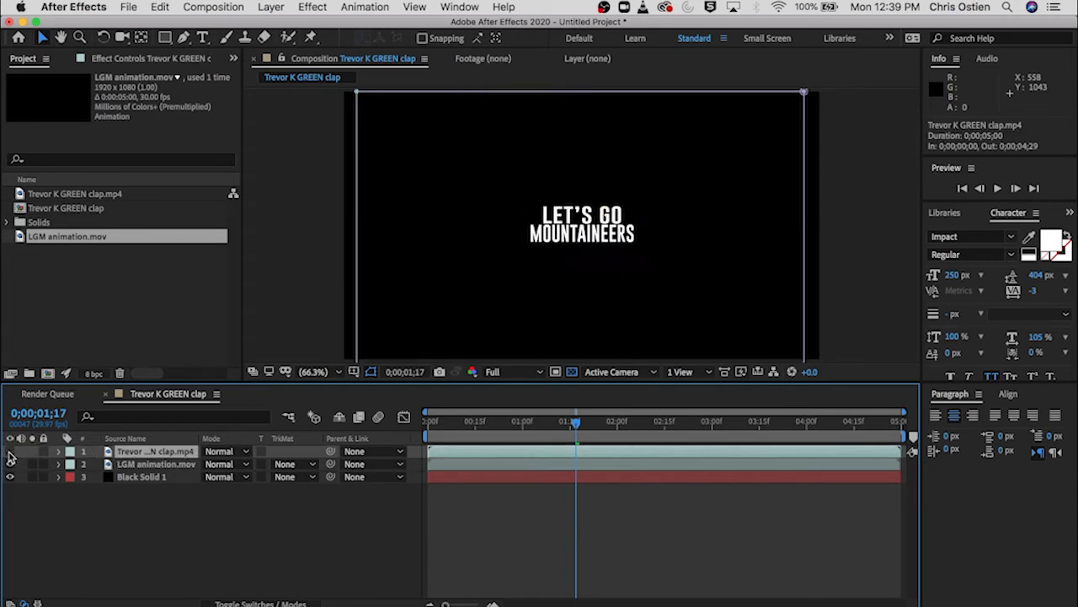
# Step: Drag the LGM animation title to the upper right, position 1518.1, 259.4
pyautogui.click(122, 465)
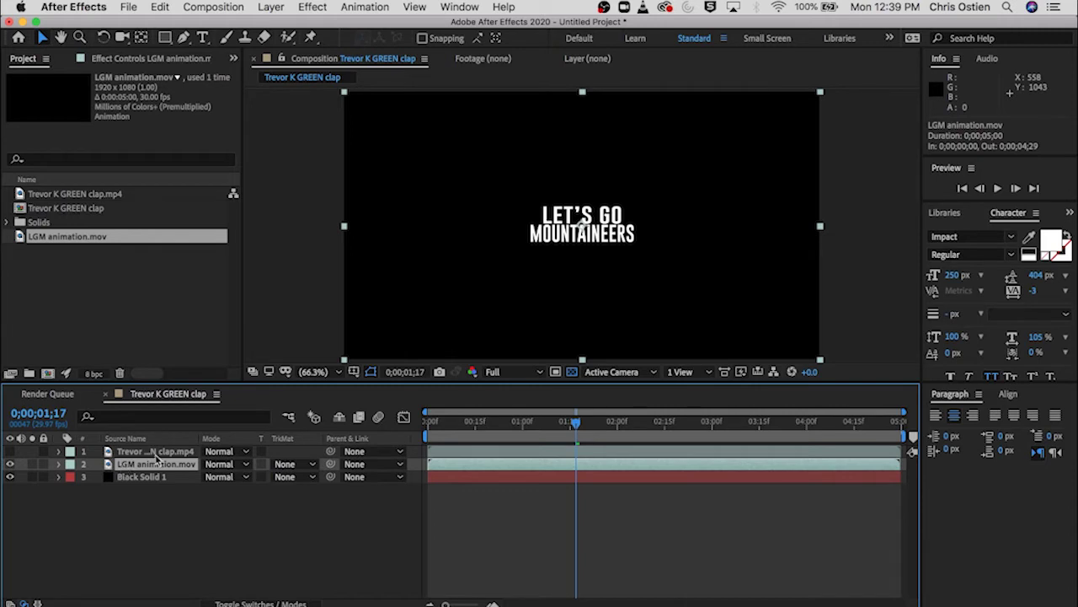
pyautogui.press('Home')
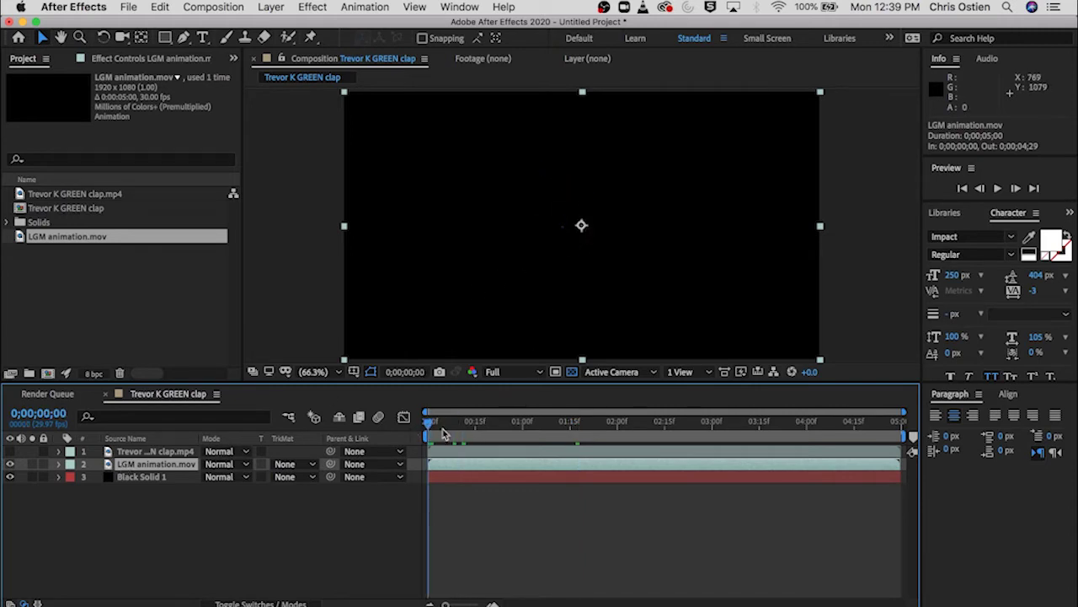
pyautogui.moveTo(444, 433); pyautogui.dragTo(643, 425)
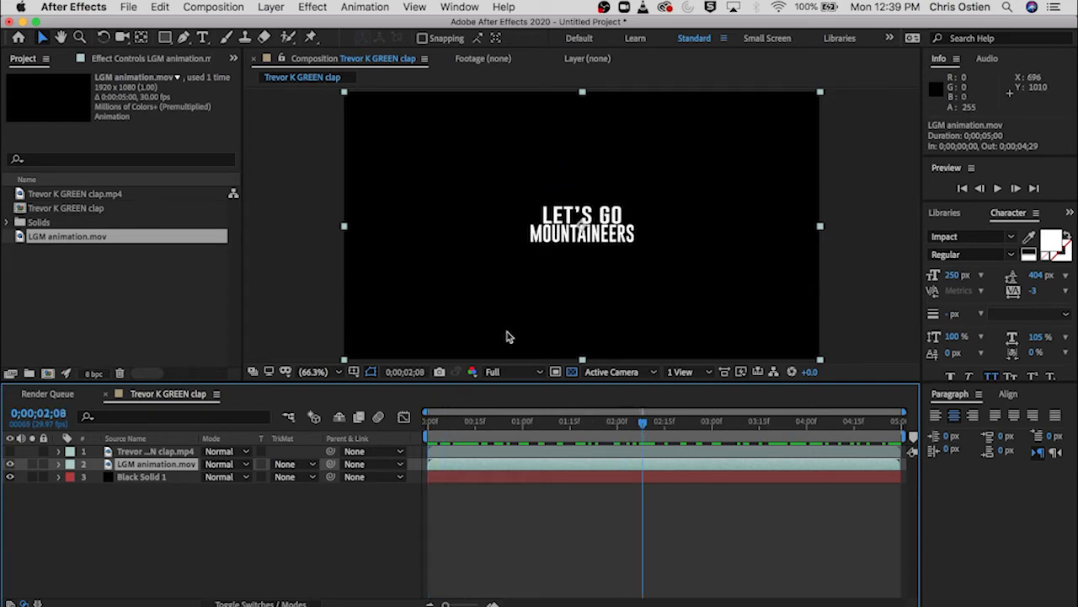
pyautogui.moveTo(559, 243); pyautogui.dragTo(496, 259)
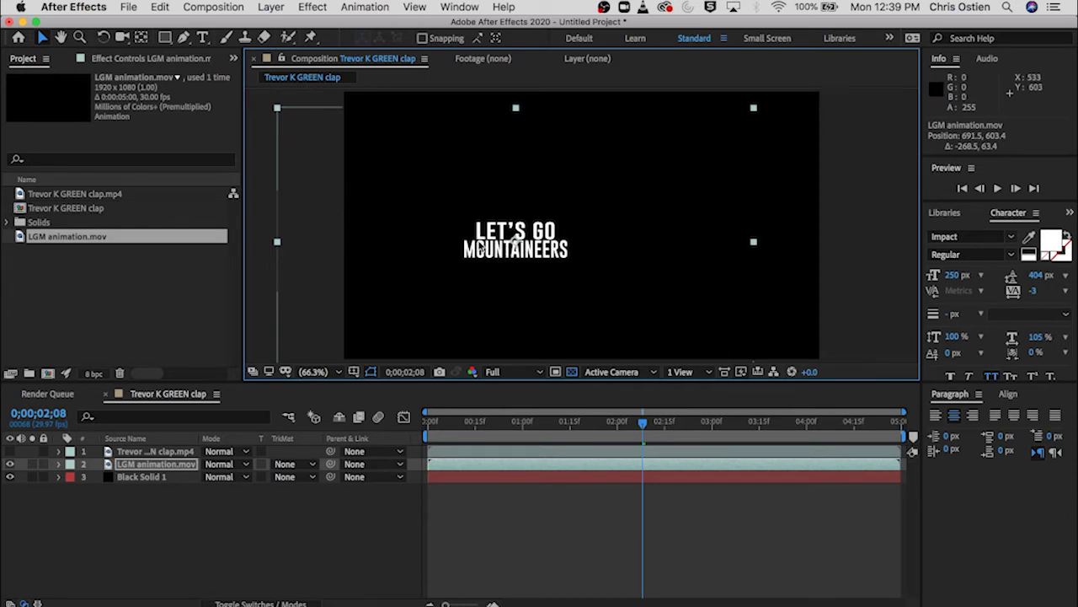
pyautogui.moveTo(485, 247); pyautogui.dragTo(722, 153)
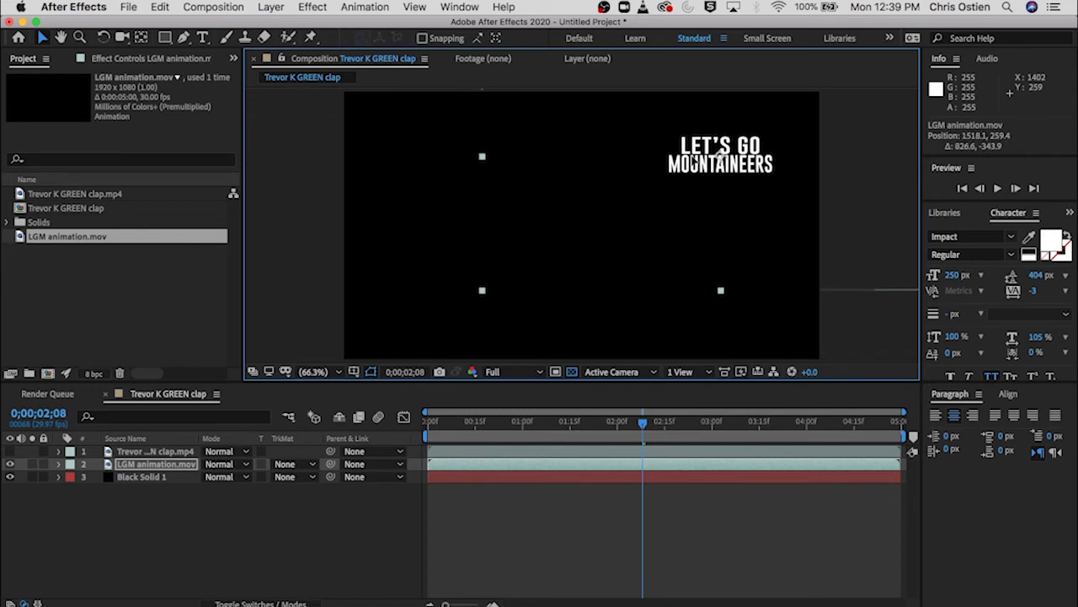
# Step: Duplicate the LGM animation.mov title layer twice
pyautogui.click(168, 525)
pyautogui.click(162, 466)
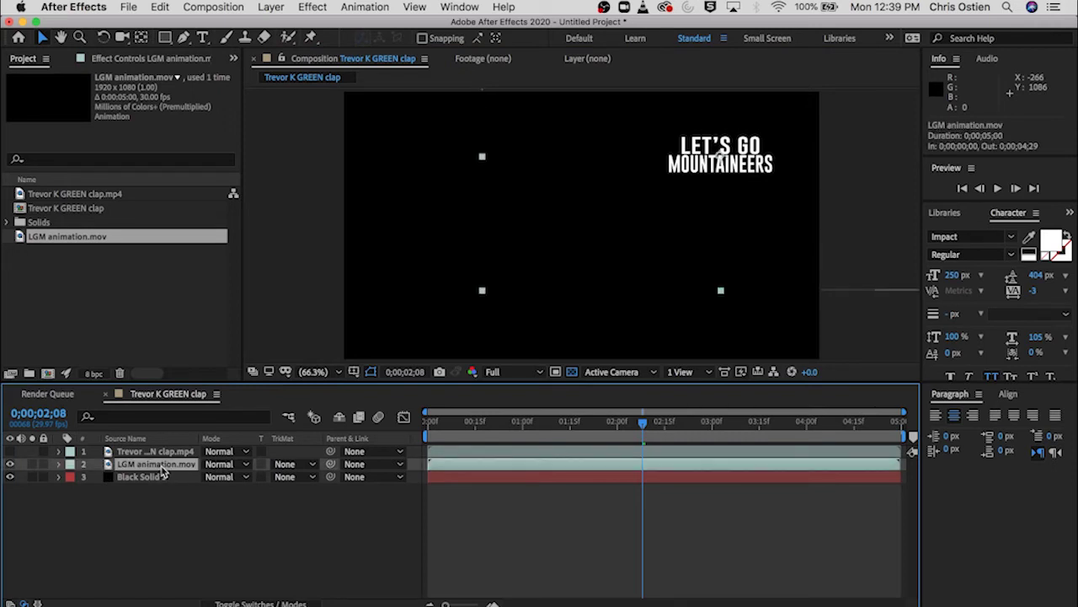
pyautogui.press('super+d')
pyautogui.press('super+d')
pyautogui.press('super+d')
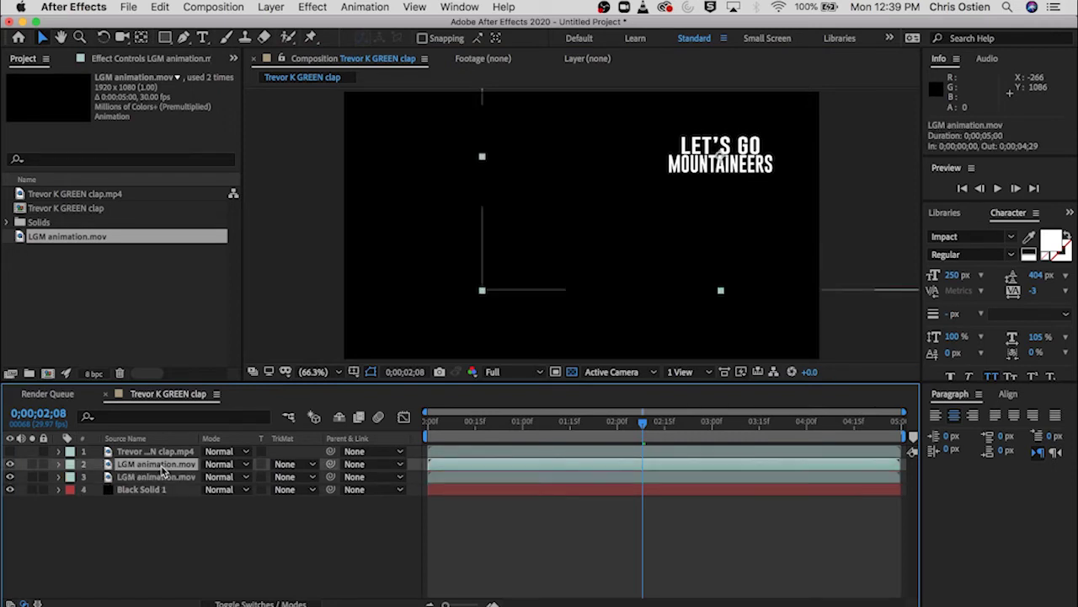
pyautogui.press('super+d')
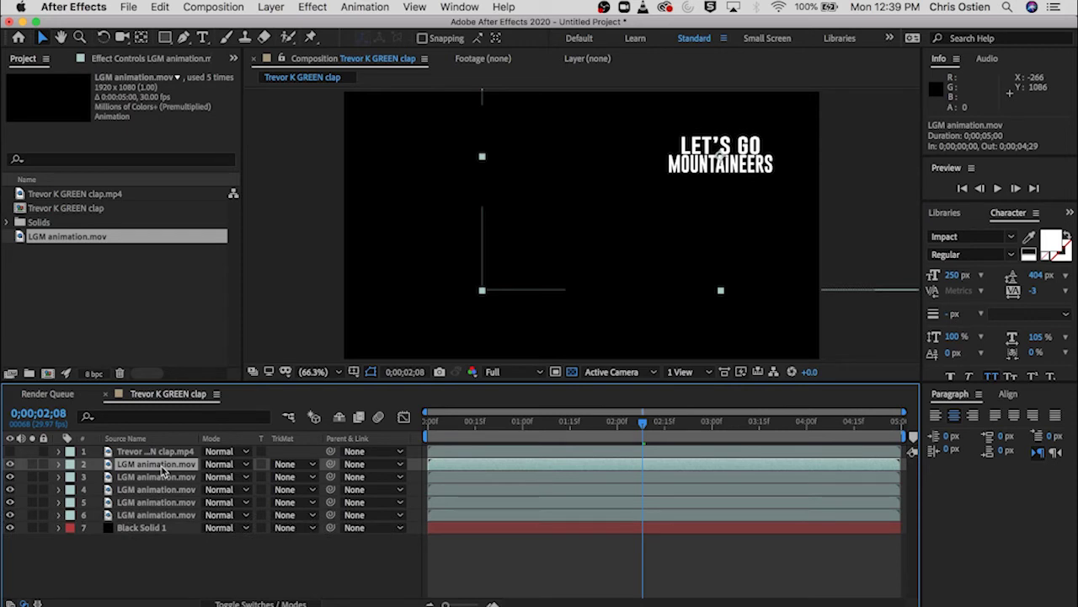
# Step: Move the title copies to the upper left, lower left, lower right and frame centre
pyautogui.click(168, 477)
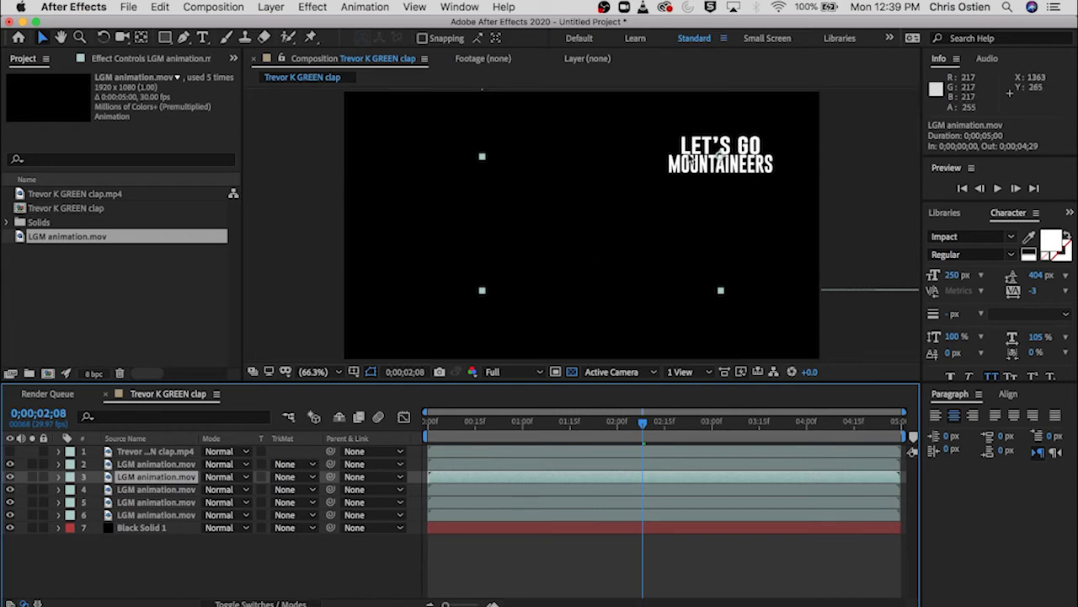
pyautogui.moveTo(703, 147); pyautogui.dragTo(405, 122)
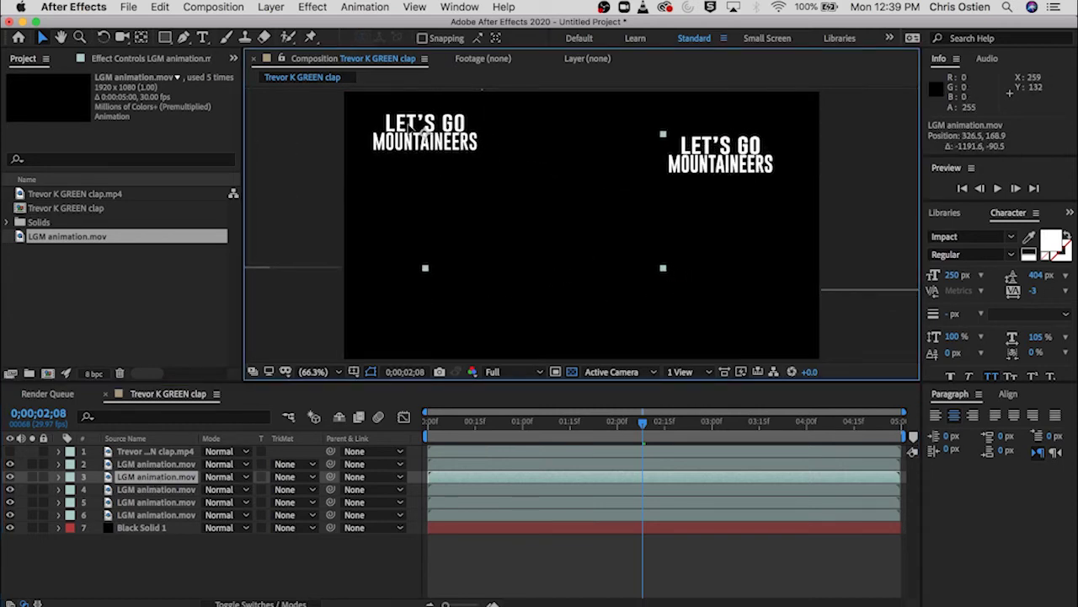
pyautogui.click(156, 489)
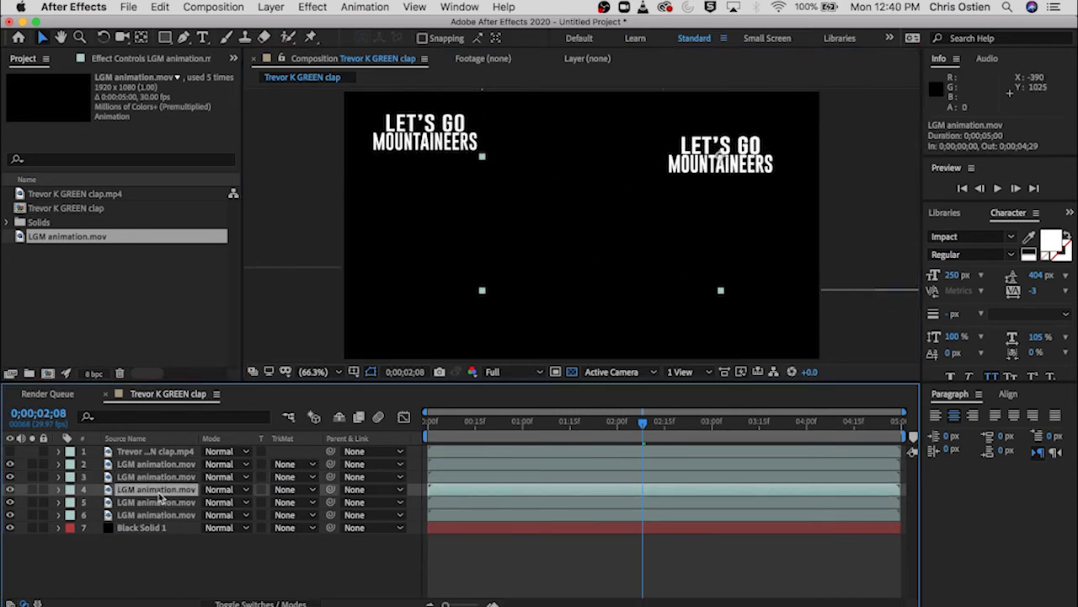
pyautogui.moveTo(721, 174); pyautogui.dragTo(414, 320)
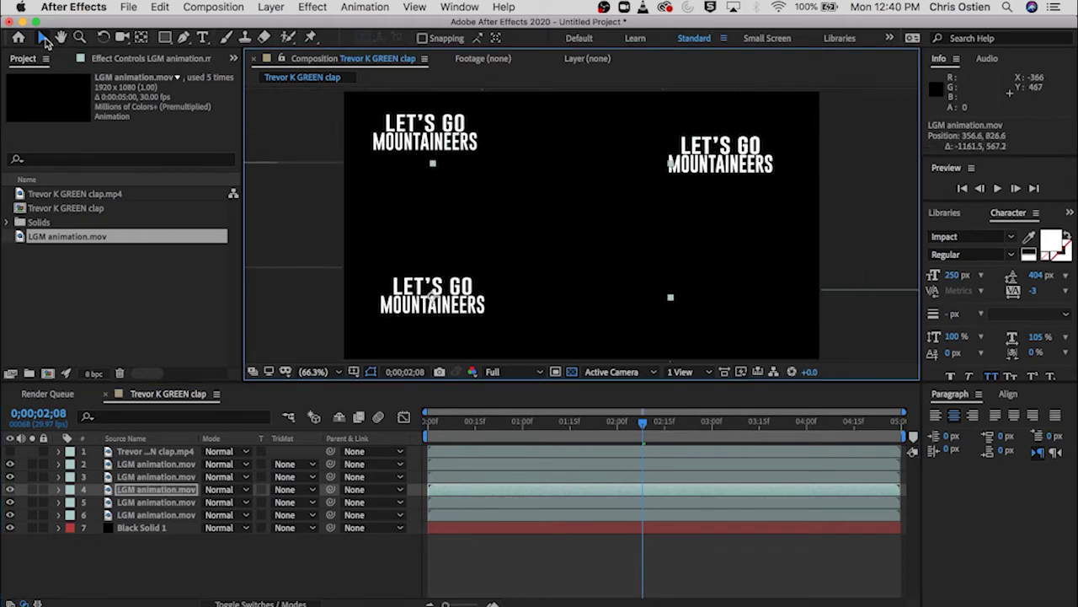
pyautogui.click(145, 504)
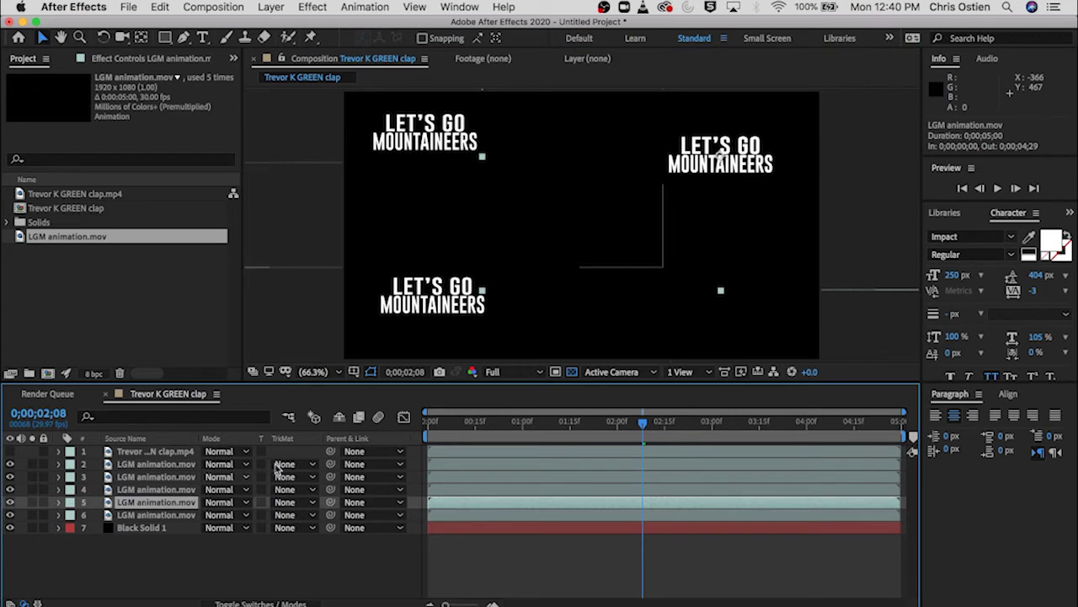
pyautogui.moveTo(718, 157); pyautogui.dragTo(742, 313)
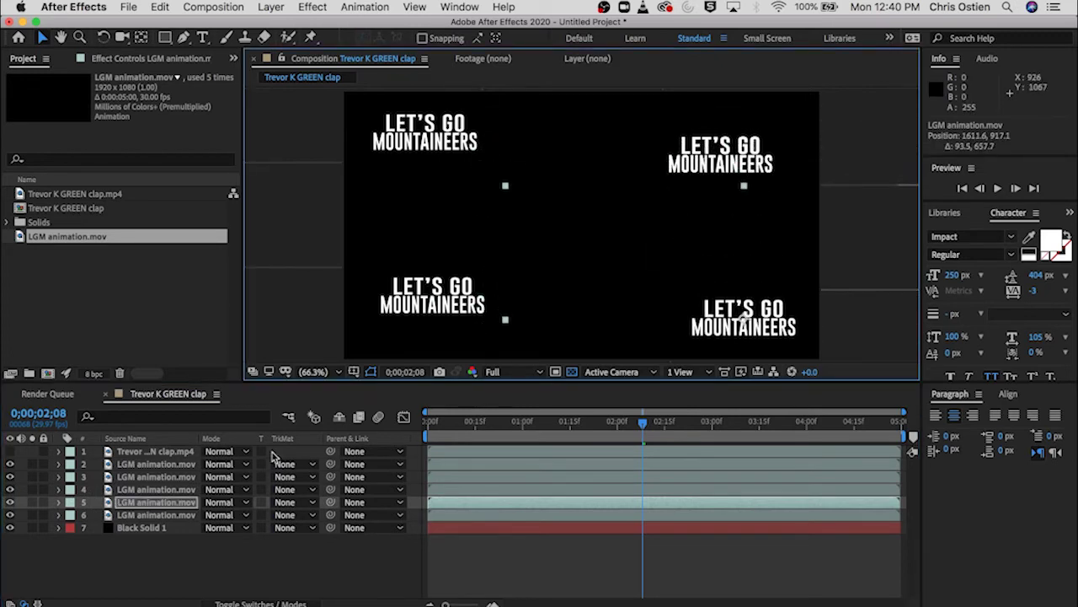
pyautogui.click(145, 515)
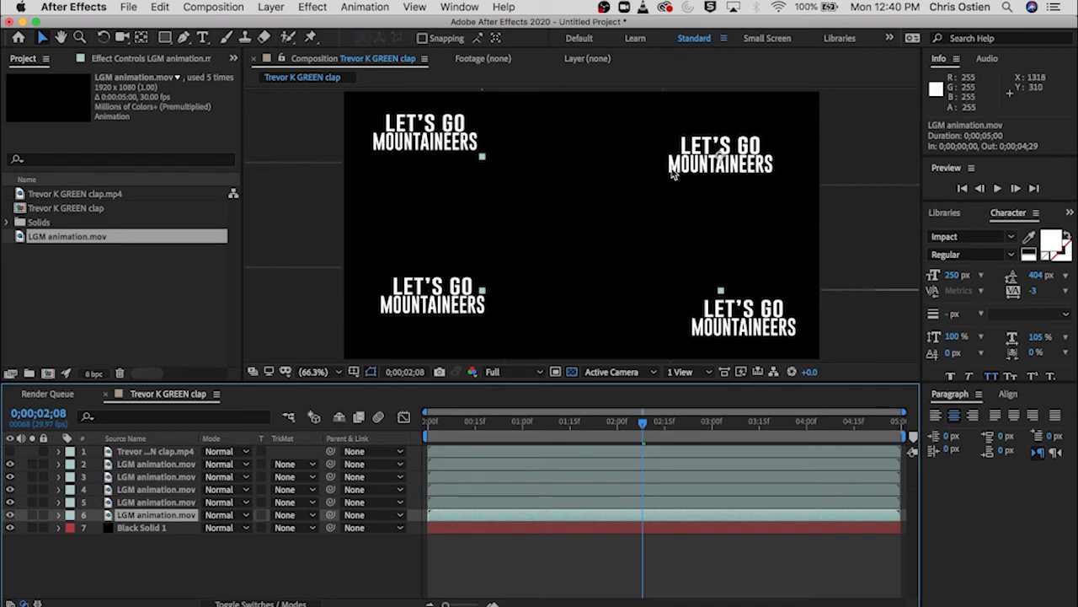
pyautogui.moveTo(674, 166); pyautogui.dragTo(606, 231)
pyautogui.press('Return')
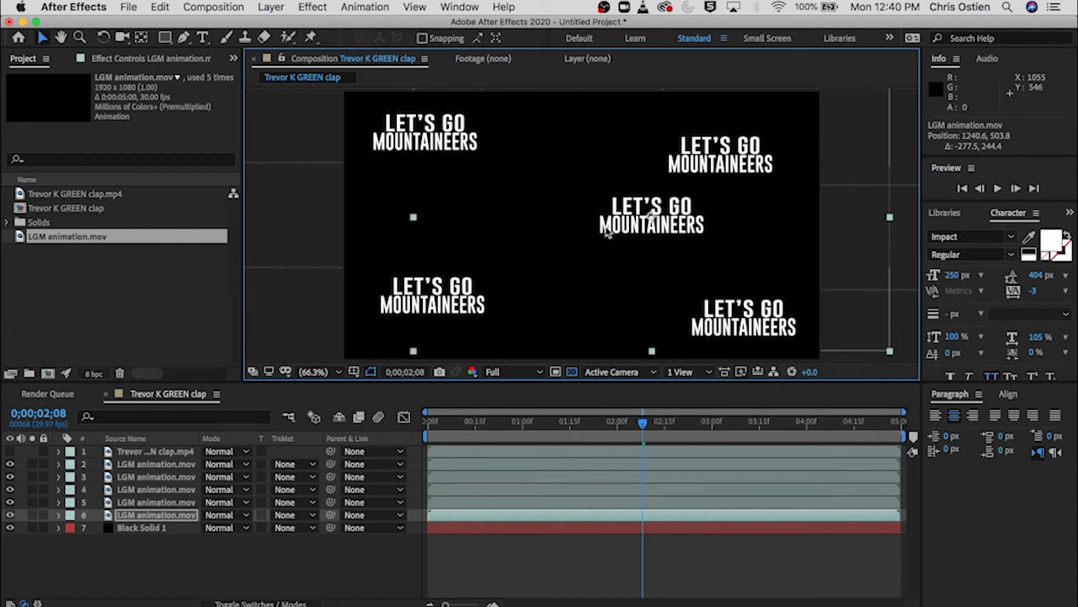
# Step: Scrub the title animation, then shift the second, fifth and sixth LGM layer bars later so starts cascade
pyautogui.moveTo(470, 423); pyautogui.dragTo(589, 436)
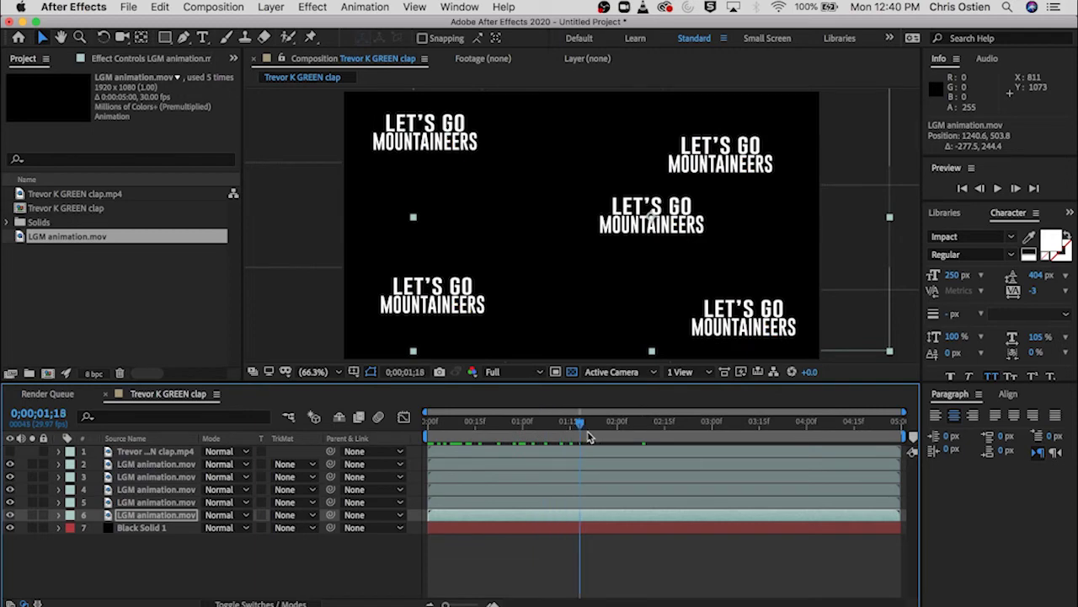
pyautogui.moveTo(524, 431); pyautogui.dragTo(401, 435)
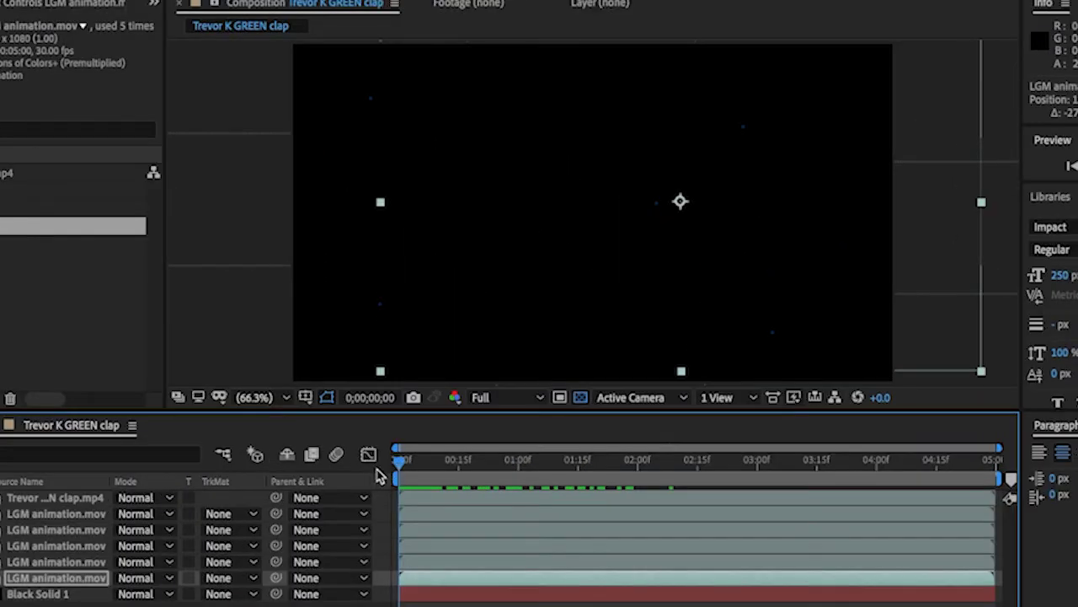
pyautogui.moveTo(449, 520); pyautogui.dragTo(598, 552)
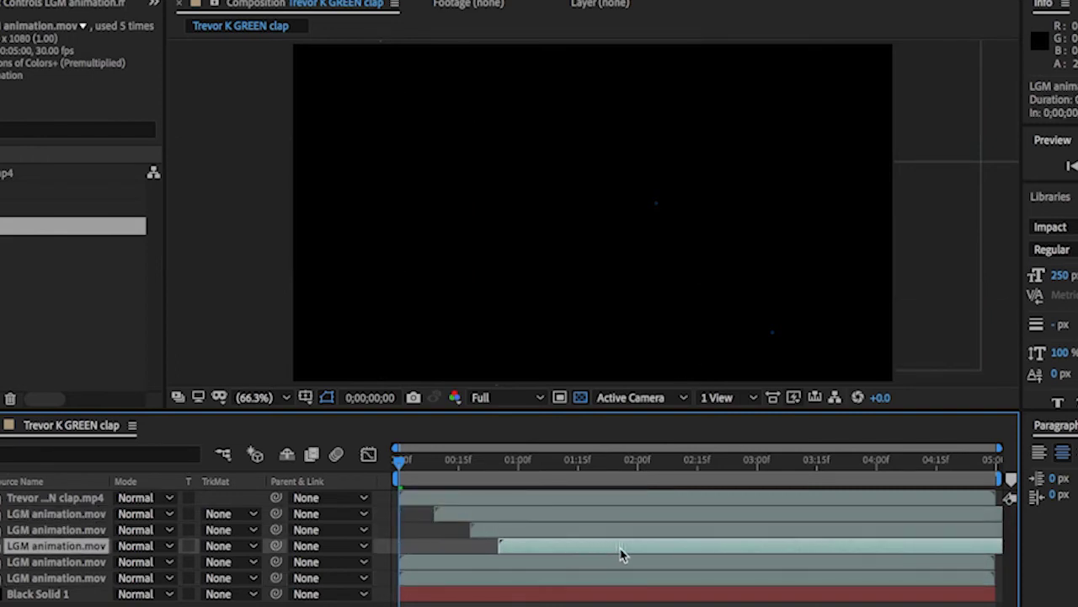
pyautogui.moveTo(525, 572); pyautogui.dragTo(637, 572)
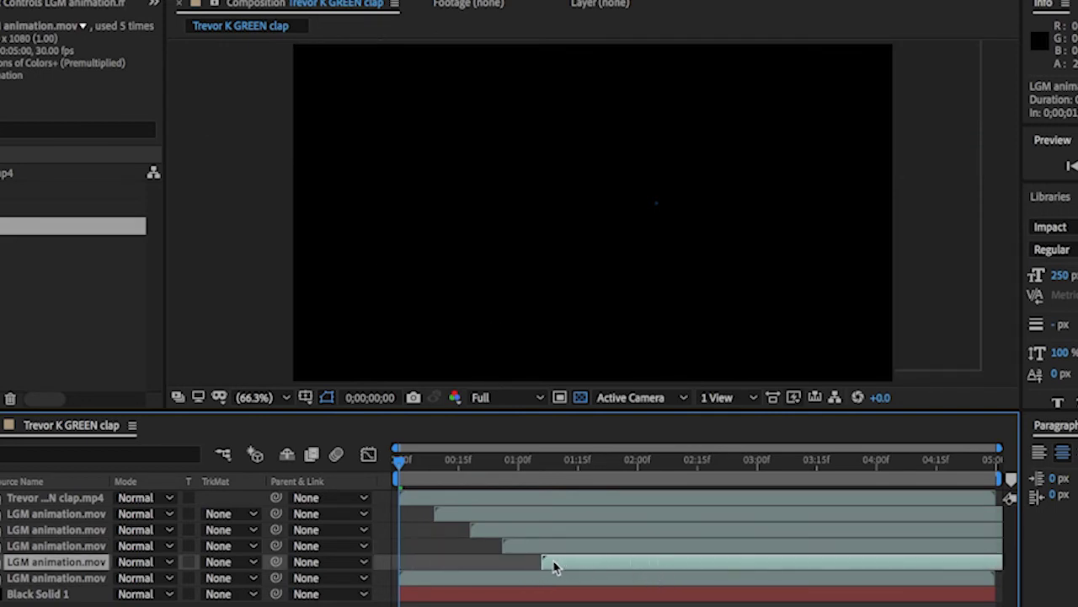
pyautogui.moveTo(543, 561); pyautogui.dragTo(681, 587)
pyautogui.click(512, 582)
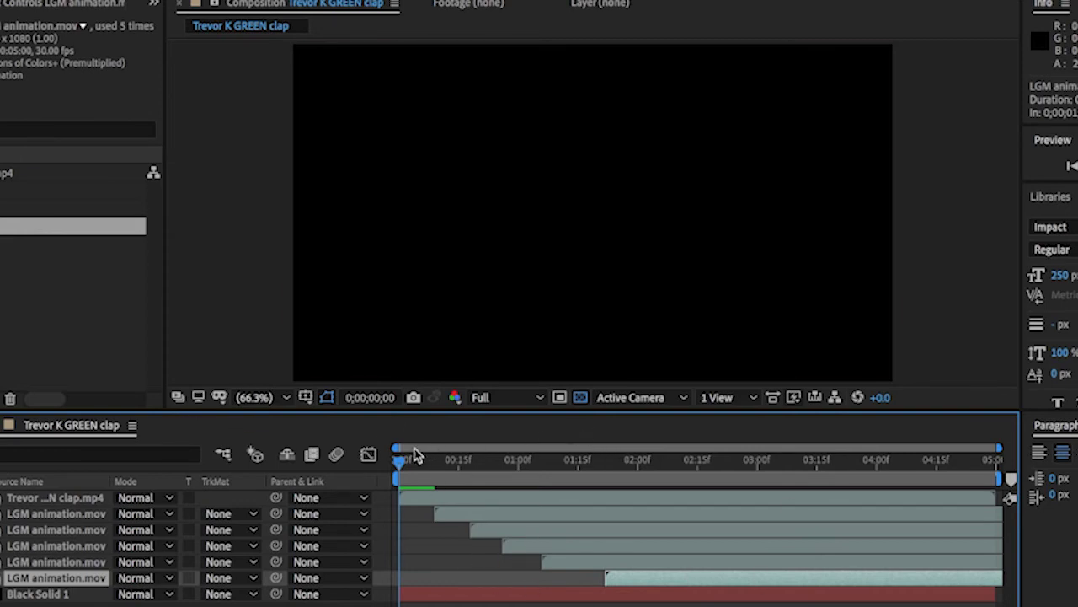
pyautogui.moveTo(414, 455); pyautogui.dragTo(312, 455)
# Step: Preview, then start layers 2, 3 and 5 slightly earlier and return the playhead to frame 0
pyautogui.press('space')
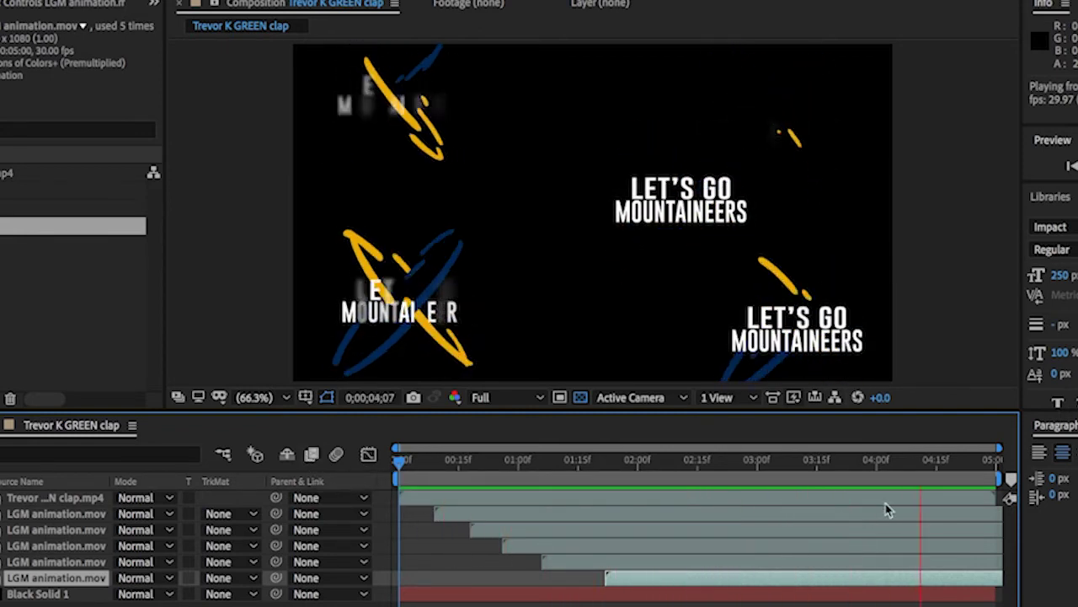
pyautogui.moveTo(965, 462); pyautogui.dragTo(513, 483)
pyautogui.click(504, 509)
pyautogui.moveTo(544, 517); pyautogui.dragTo(524, 552)
pyautogui.moveTo(631, 566); pyautogui.dragTo(591, 576)
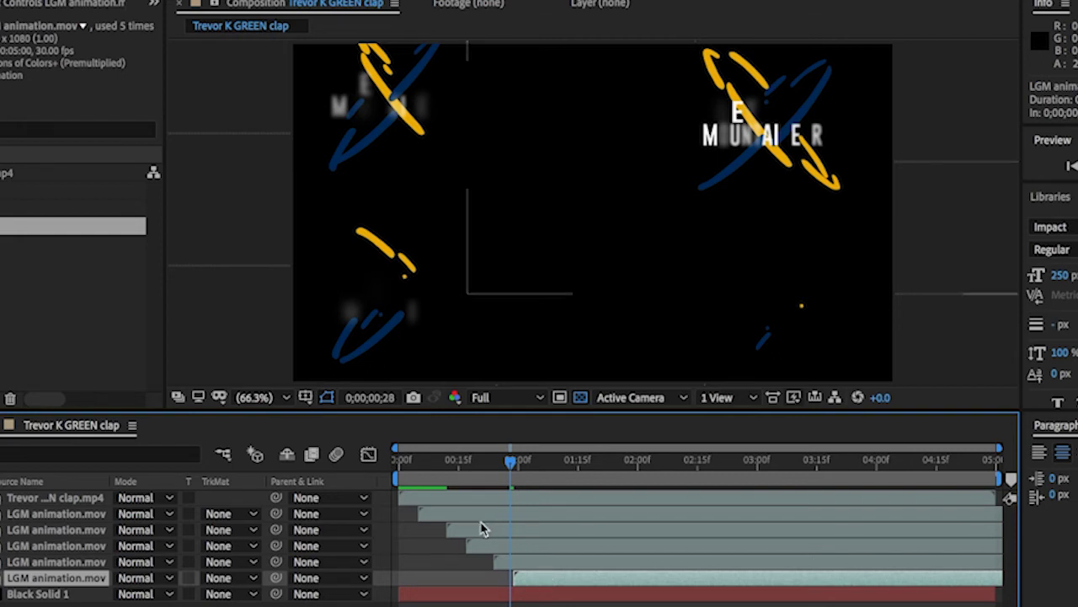
pyautogui.click(394, 469)
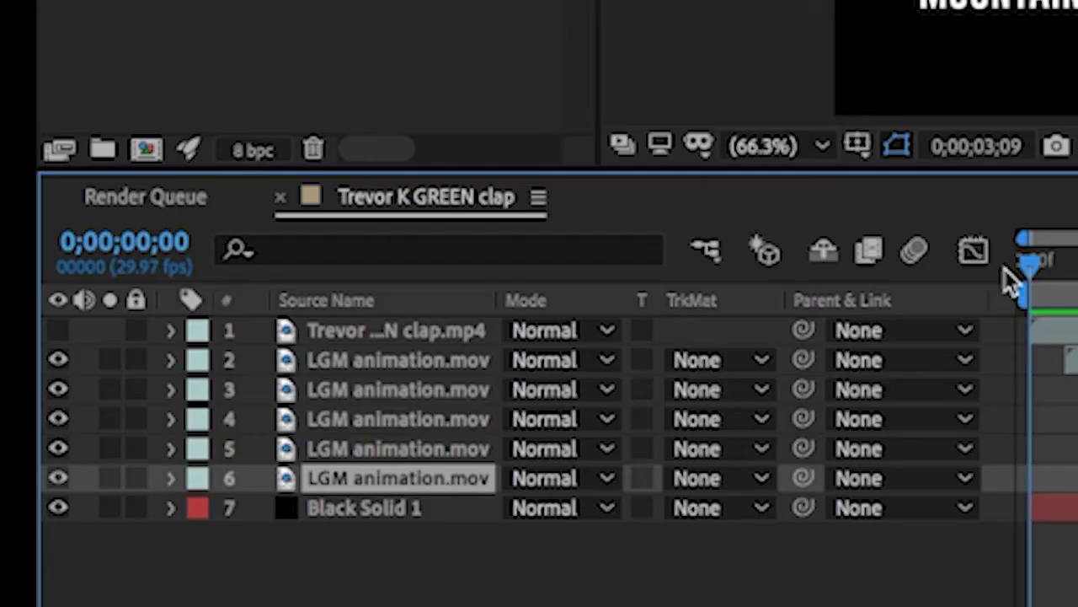
# Step: Turn layer 1's keyed footage back on and preview the composition from frame 0
pyautogui.press('space')
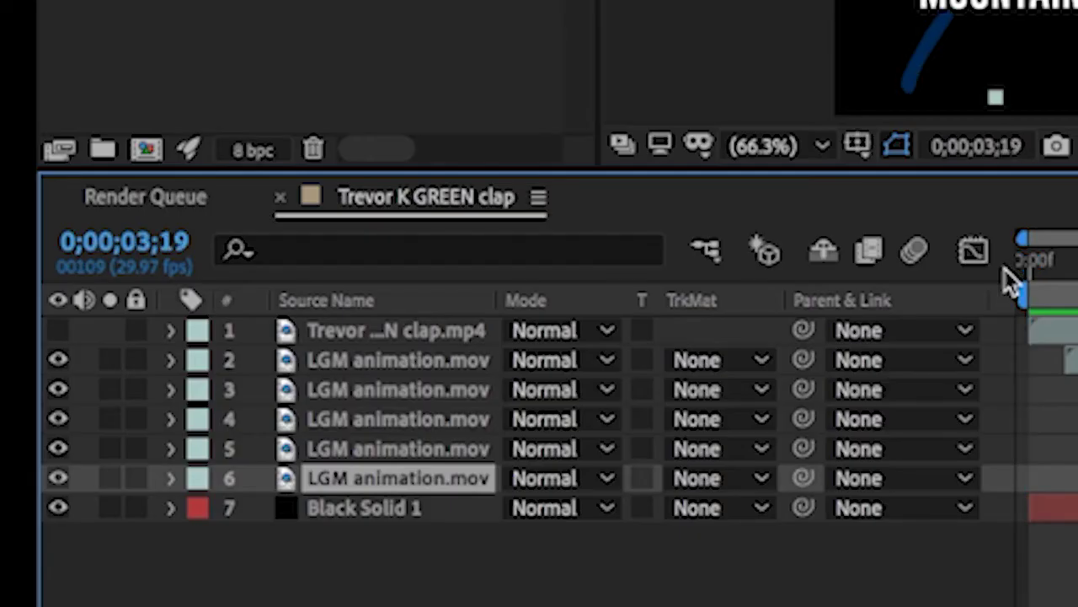
pyautogui.click(56, 332)
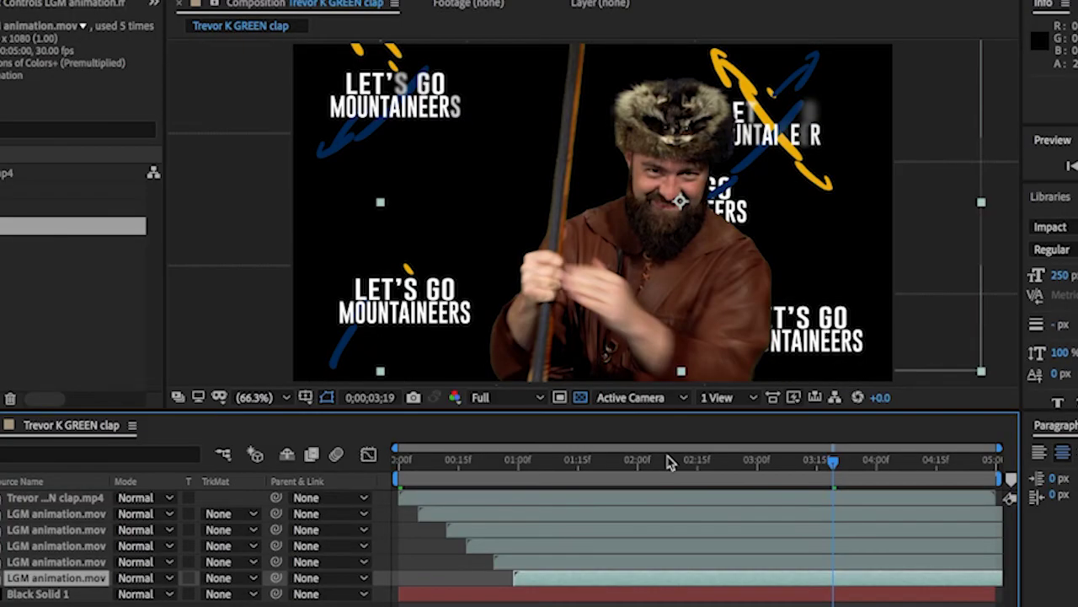
pyautogui.moveTo(670, 461); pyautogui.dragTo(389, 466)
pyautogui.press('space')
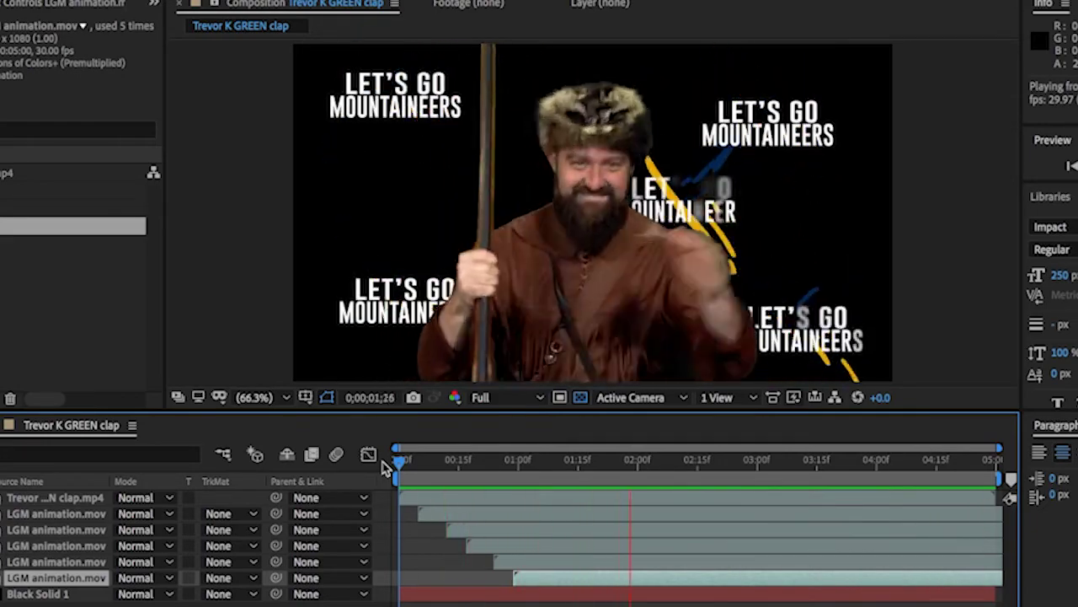
pyautogui.press('space')
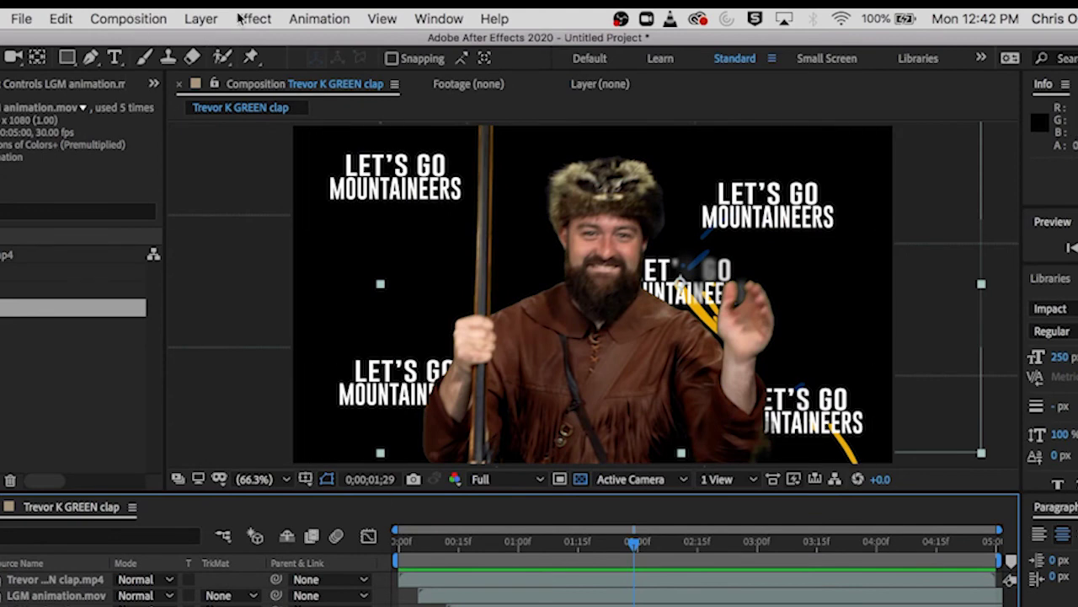
# Step: Create a full-frame 1920×1080 solid coloured white (FFFFFF), named White Solid 1
pyautogui.click(200, 18)
pyautogui.moveTo(209, 42)
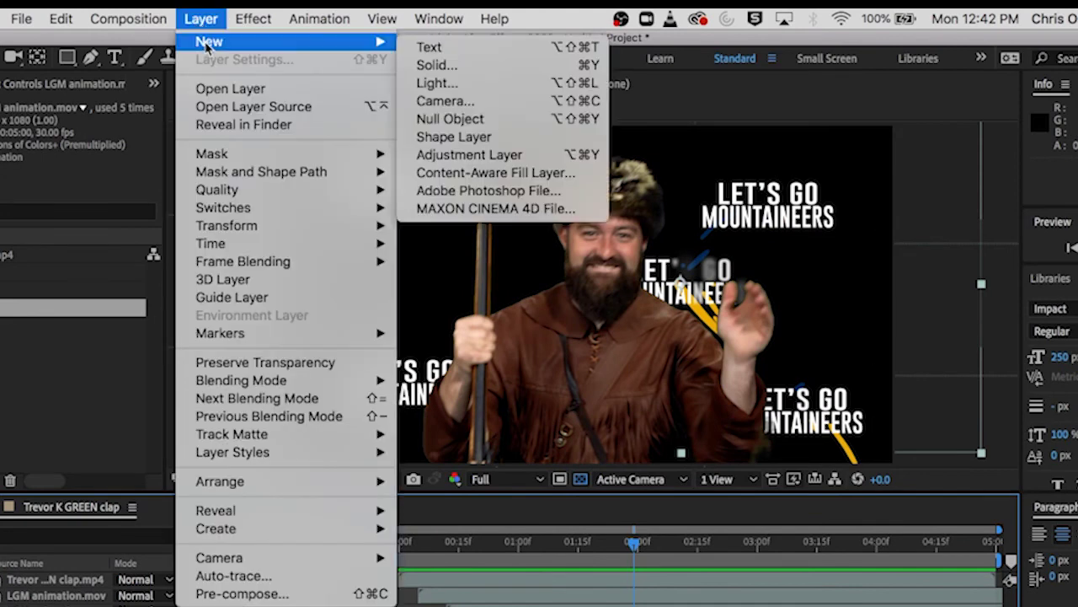
pyautogui.click(556, 68)
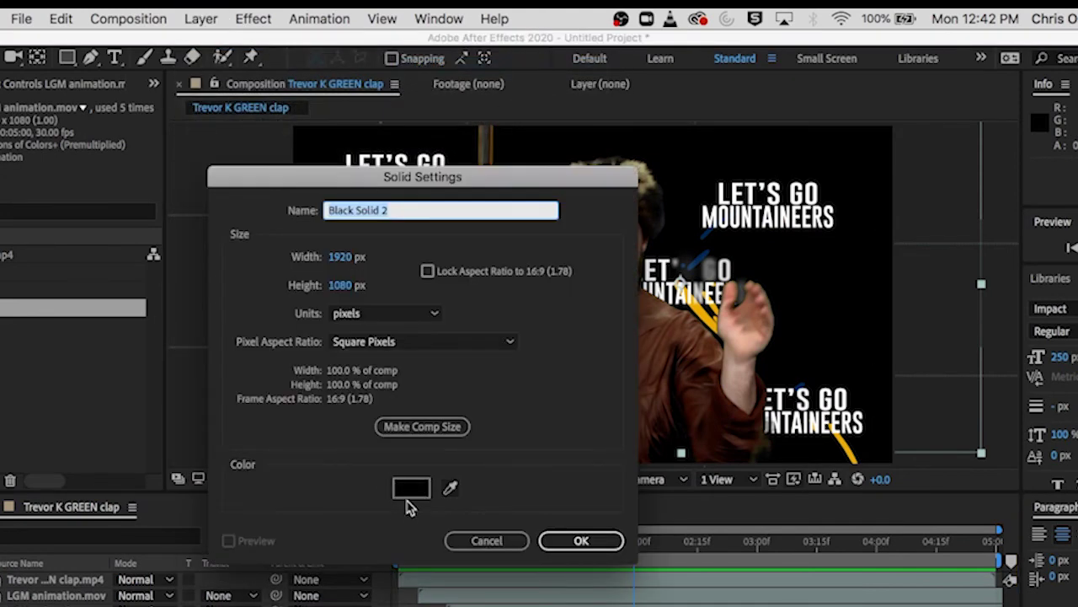
pyautogui.click(410, 488)
pyautogui.moveTo(347, 414); pyautogui.dragTo(172, 213)
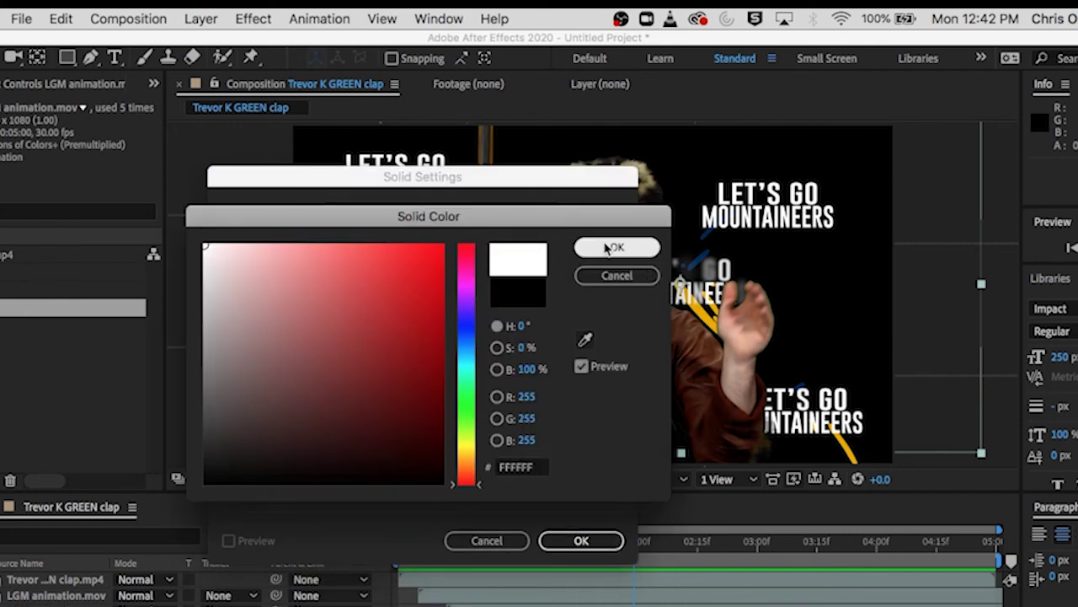
pyautogui.click(607, 246)
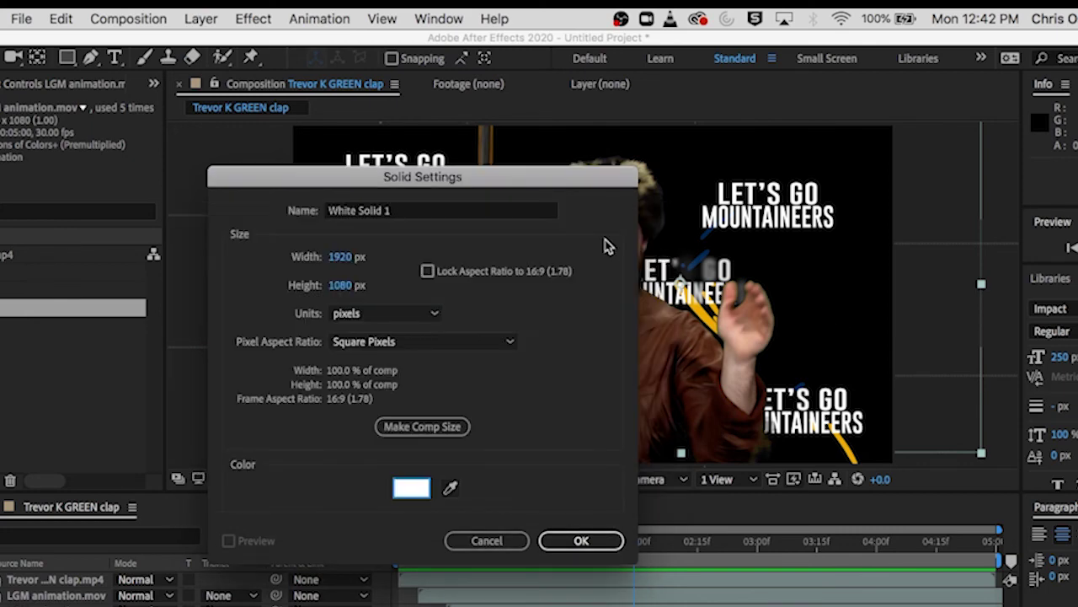
pyautogui.click(608, 540)
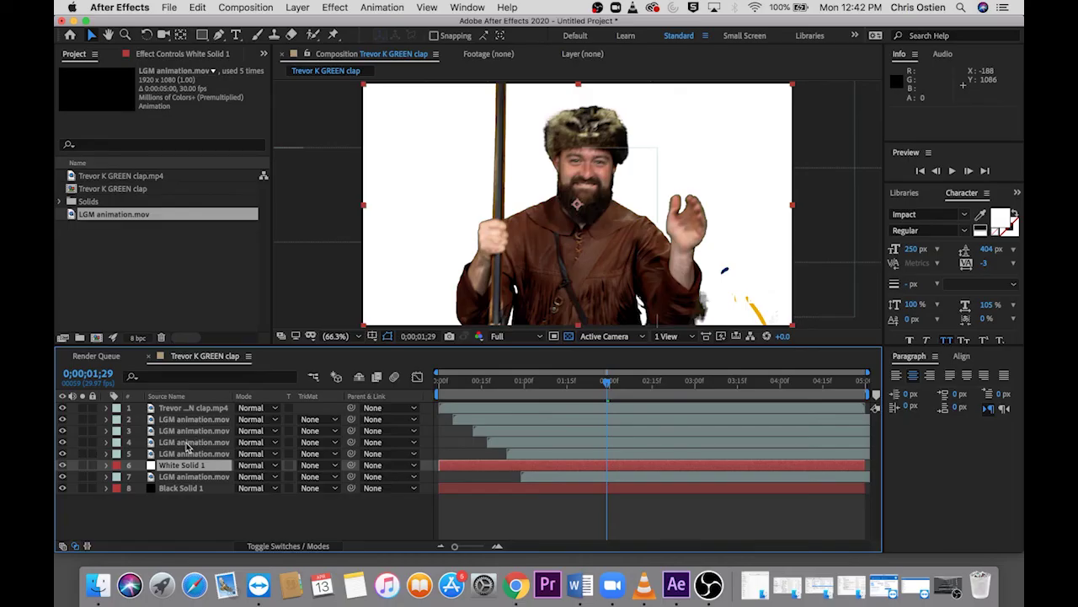
# Step: Move White Solid 1 to the top of the stack and set its In point to 0;00;04;29
pyautogui.moveTo(187, 466); pyautogui.dragTo(205, 410)
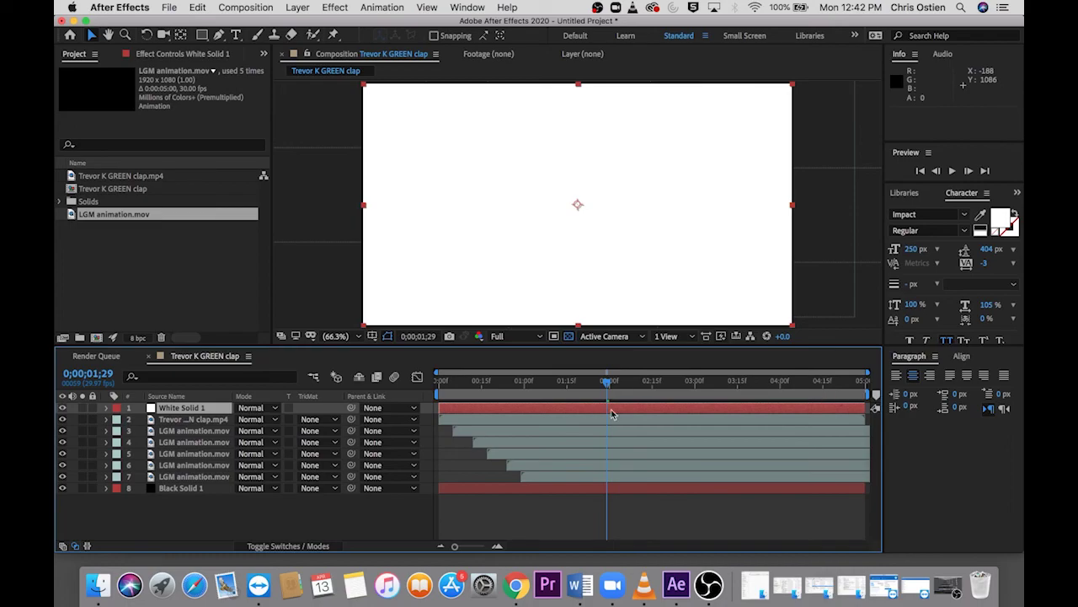
pyautogui.moveTo(636, 412); pyautogui.dragTo(875, 408)
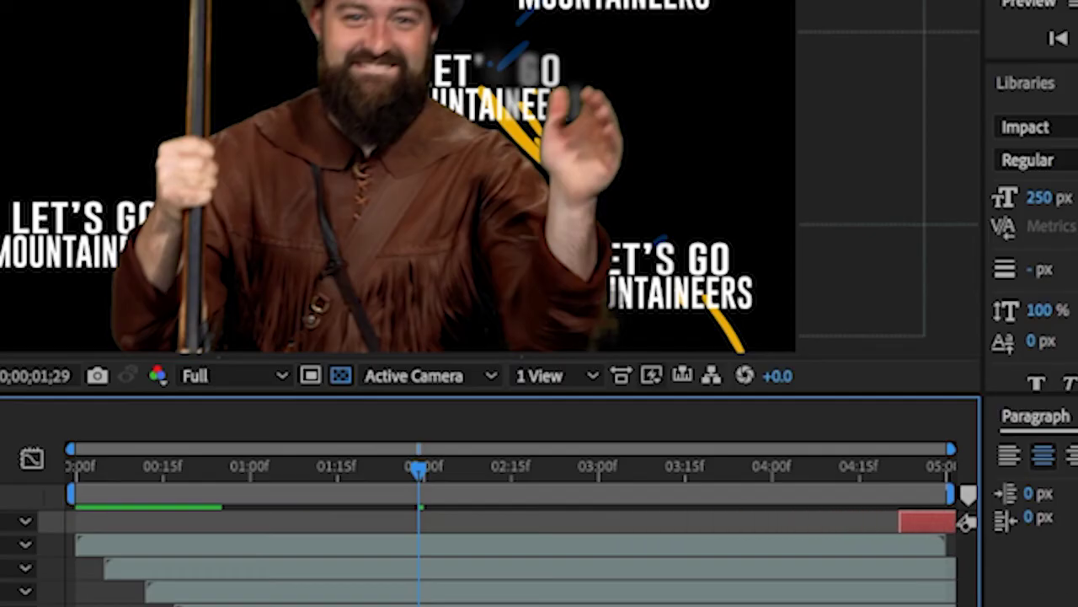
pyautogui.moveTo(927, 477); pyautogui.dragTo(937, 477)
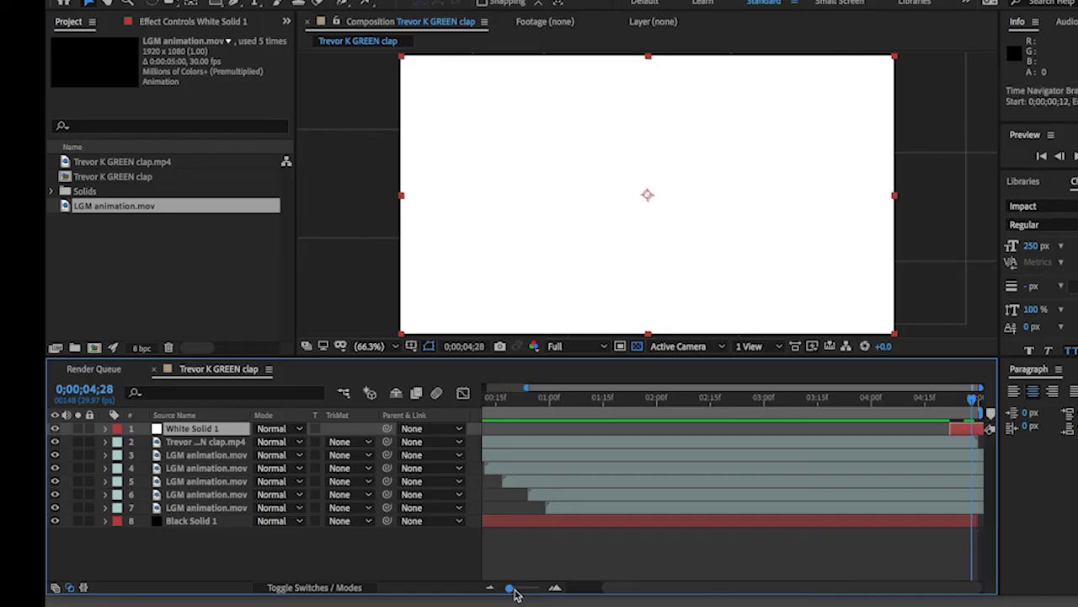
pyautogui.moveTo(506, 587); pyautogui.dragTo(552, 597)
pyautogui.moveTo(936, 431); pyautogui.dragTo(988, 439)
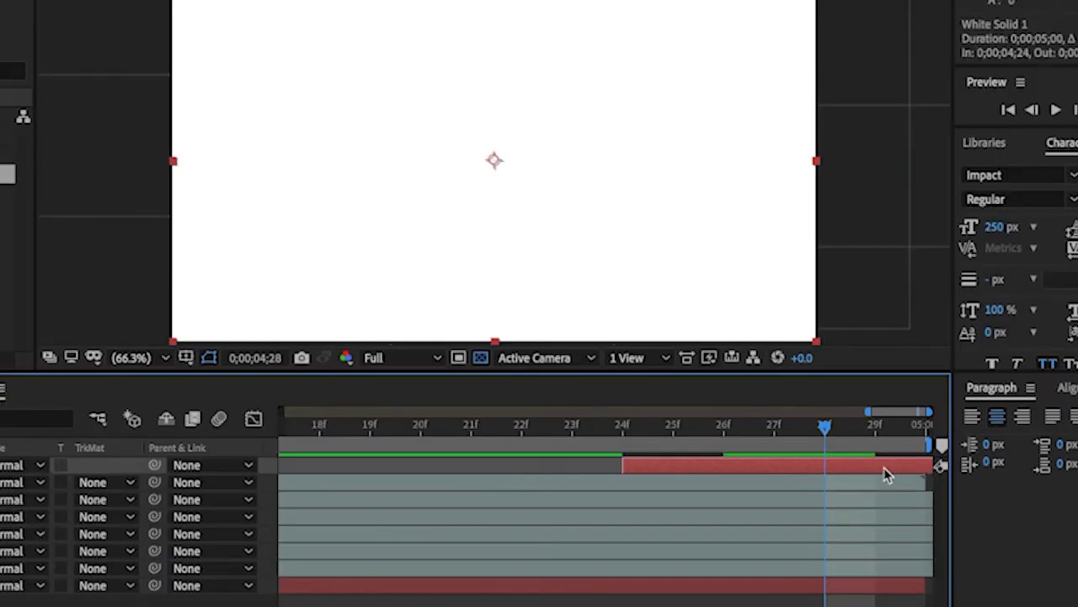
pyautogui.moveTo(886, 475); pyautogui.dragTo(945, 471)
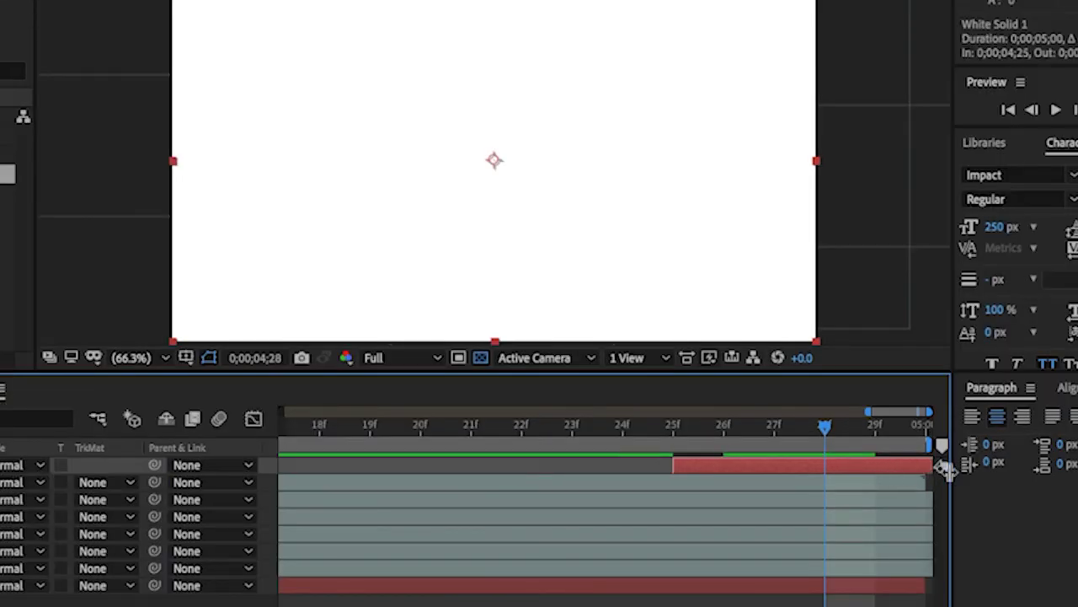
pyautogui.hotkey('alt', 'pagedown')
pyautogui.hotkey('alt', 'pagedown')
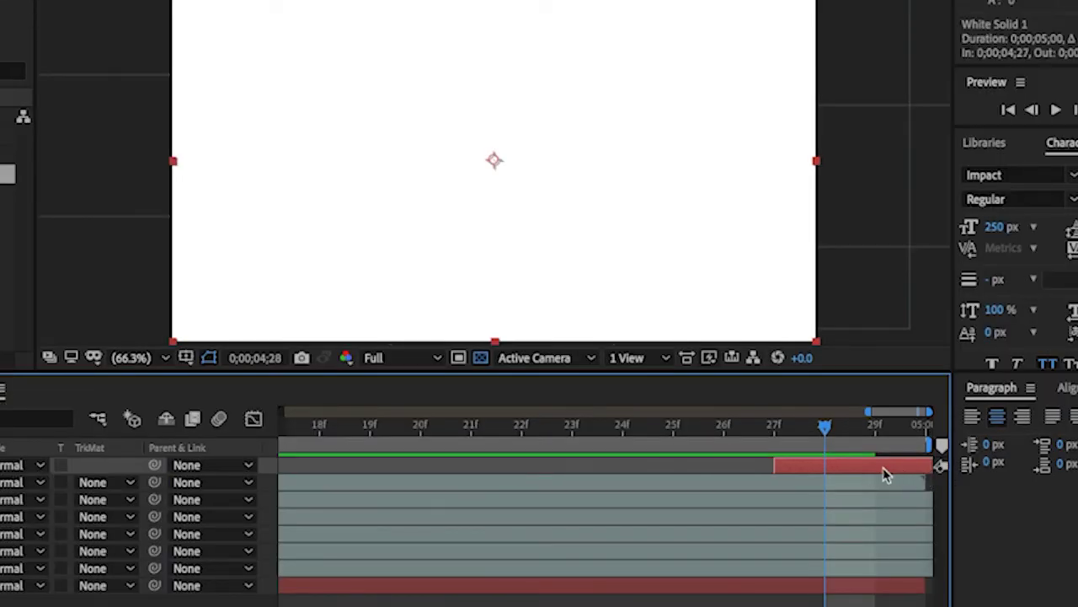
pyautogui.hotkey('alt', 'pagedown')
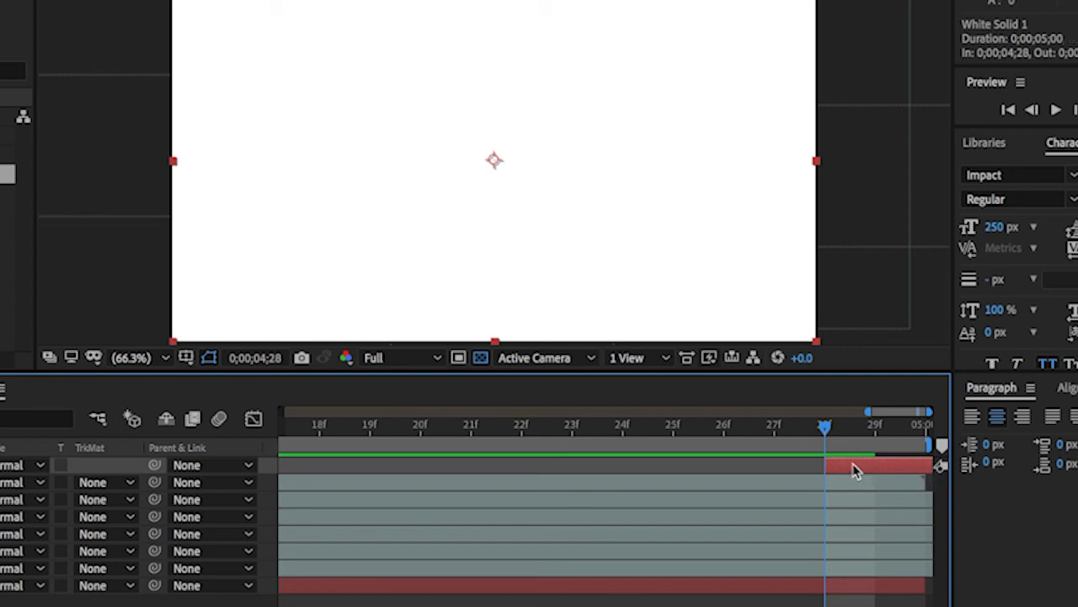
pyautogui.moveTo(852, 469); pyautogui.dragTo(907, 472)
pyautogui.moveTo(853, 433); pyautogui.dragTo(723, 453)
# Step: Zoom the timeline out to the full five seconds and preview from frame 0
pyautogui.click(418, 452)
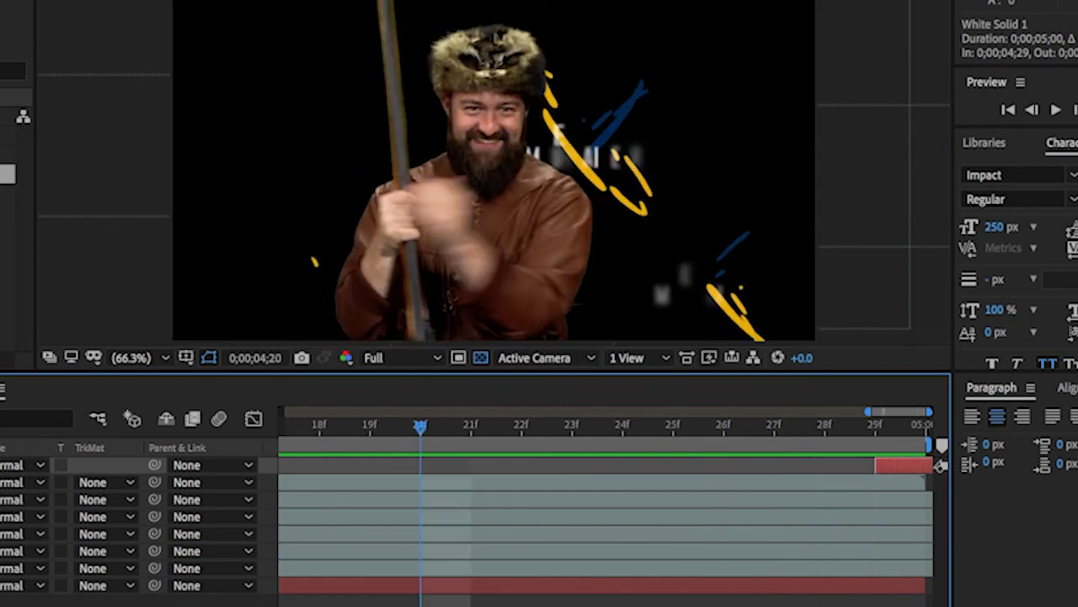
pyautogui.moveTo(868, 412); pyautogui.dragTo(283, 412)
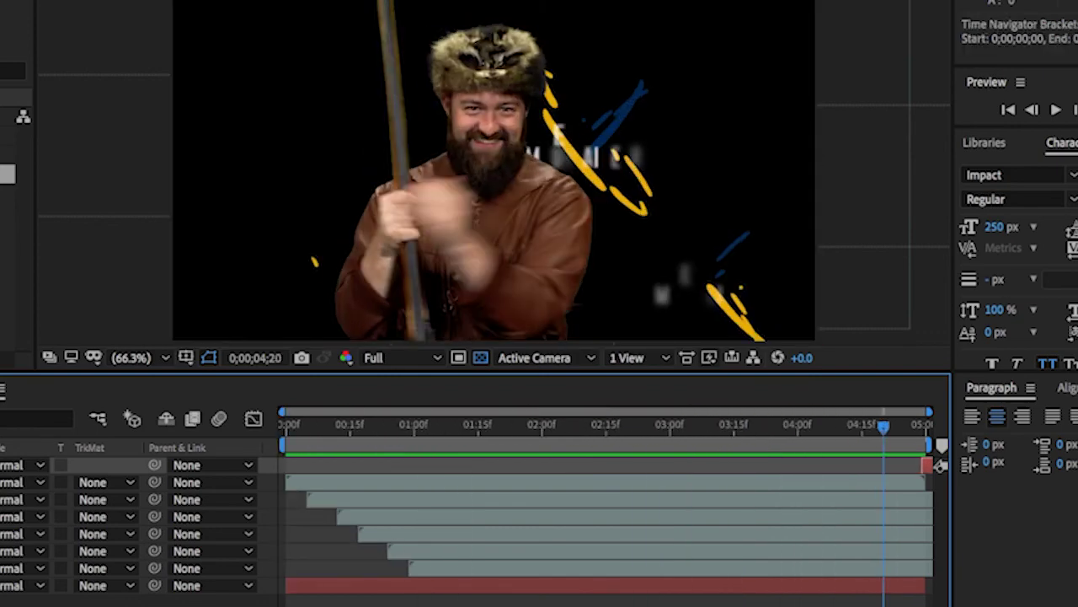
pyautogui.click(286, 432)
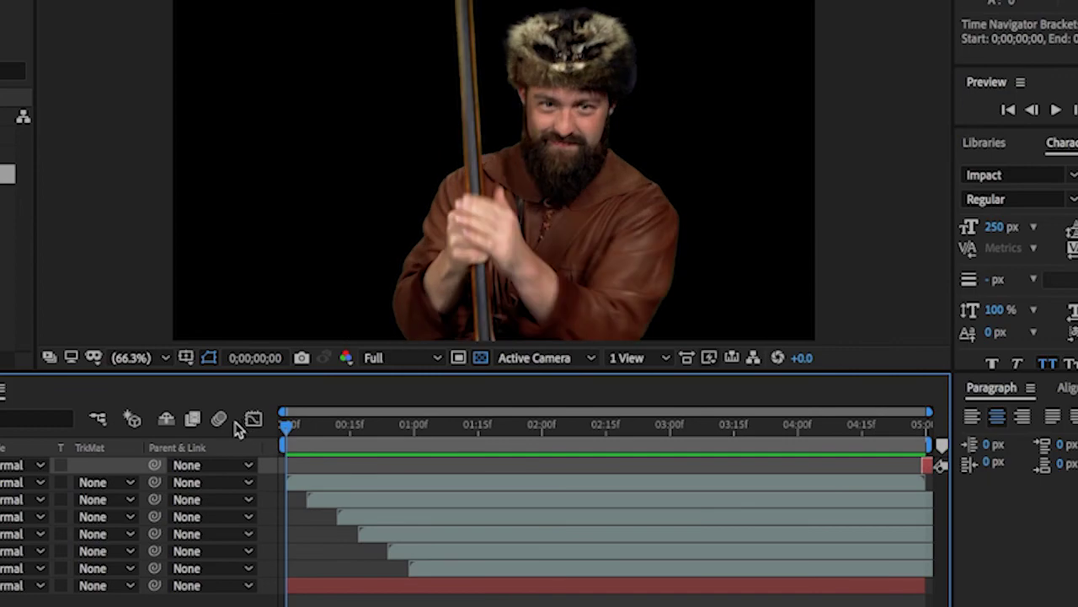
pyautogui.press('space')
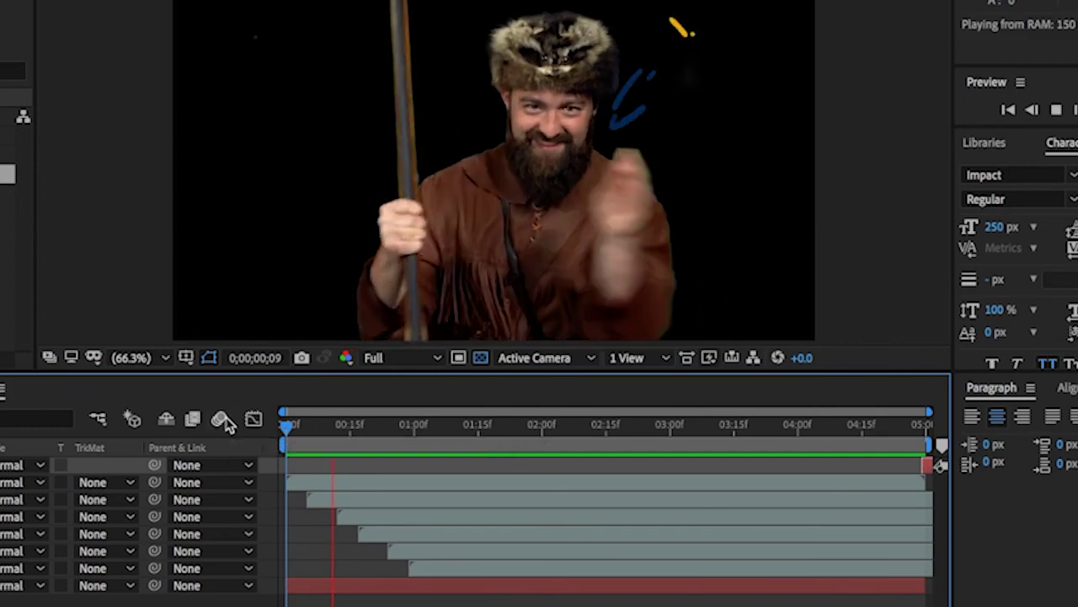